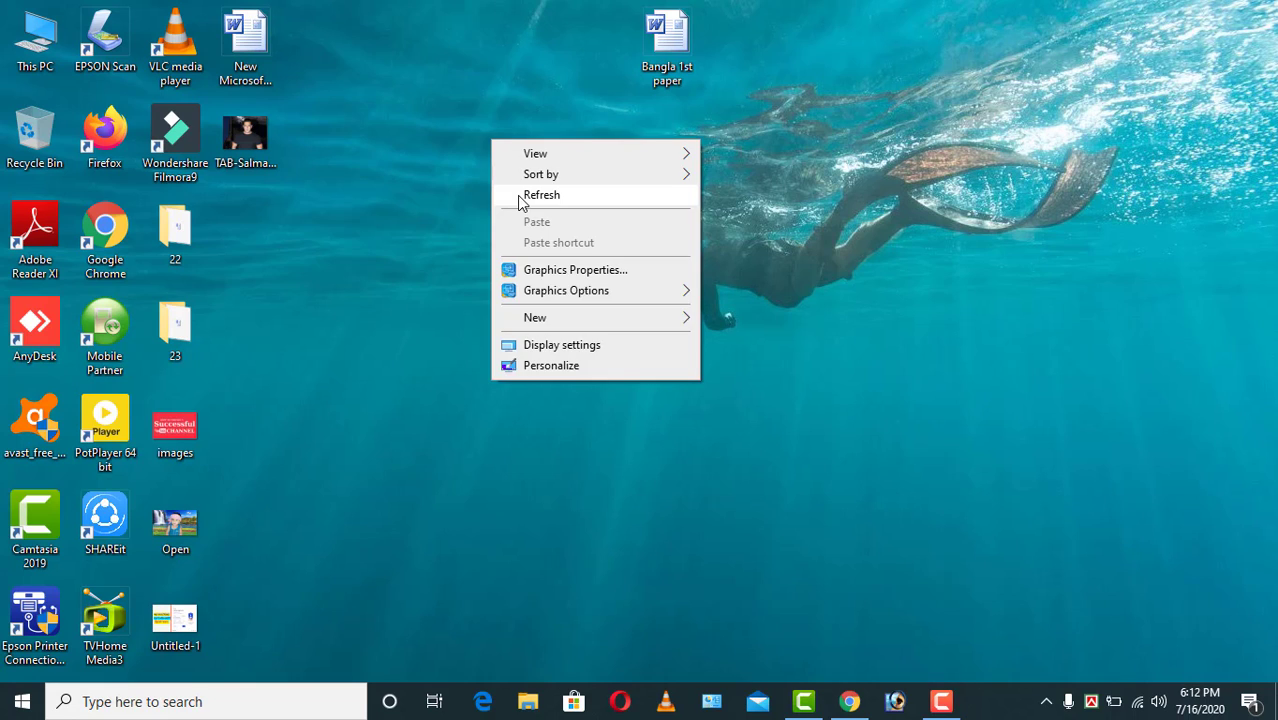
pyautogui.click(516, 201)
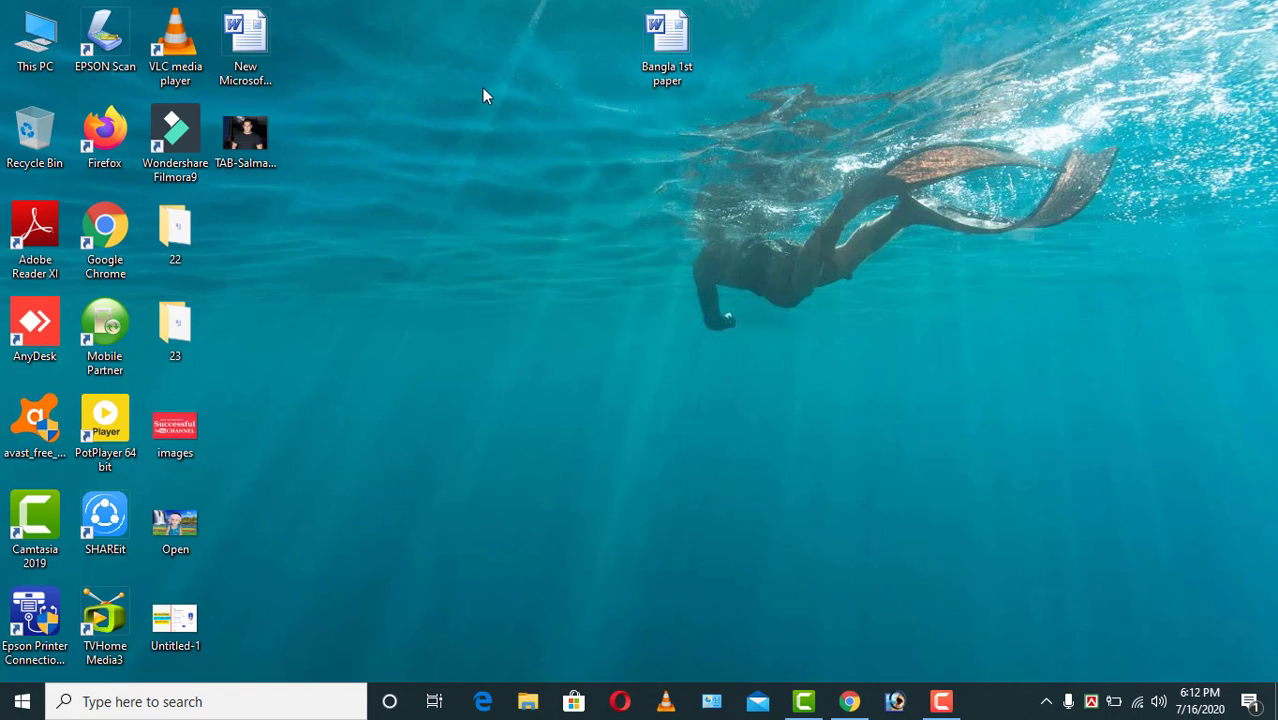
pyautogui.rightClick(509, 152)
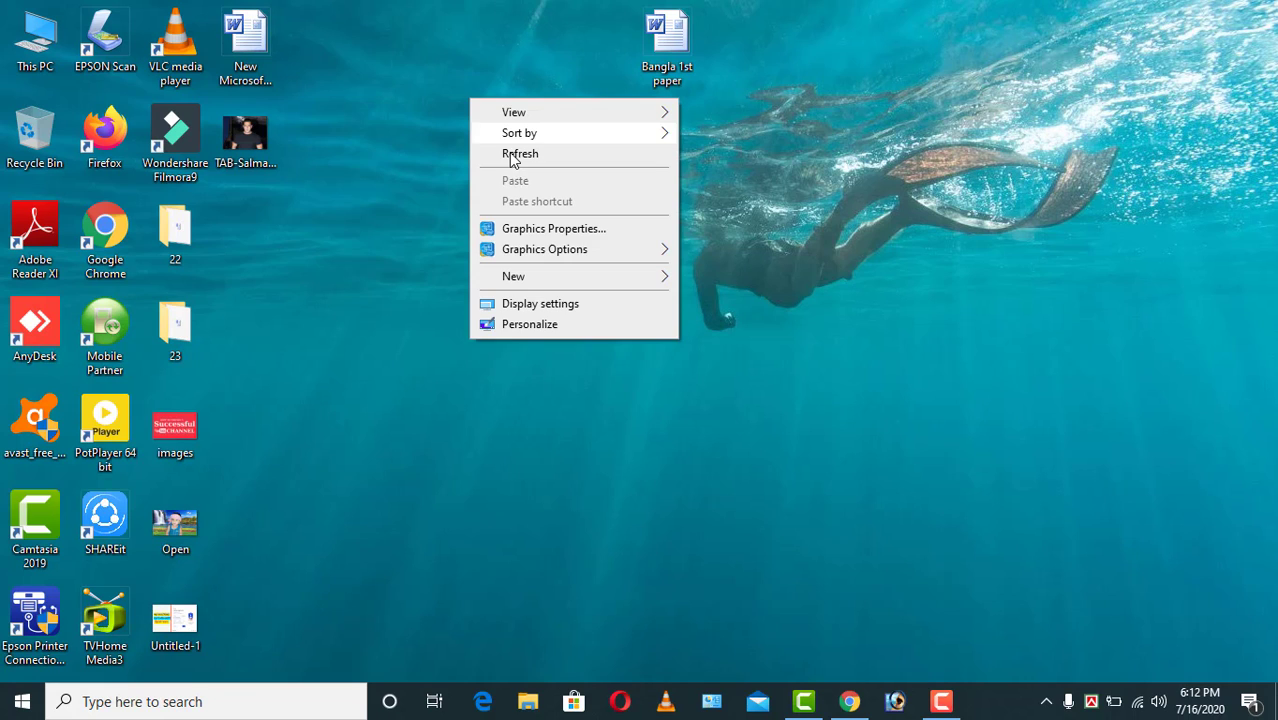
pyautogui.click(517, 153)
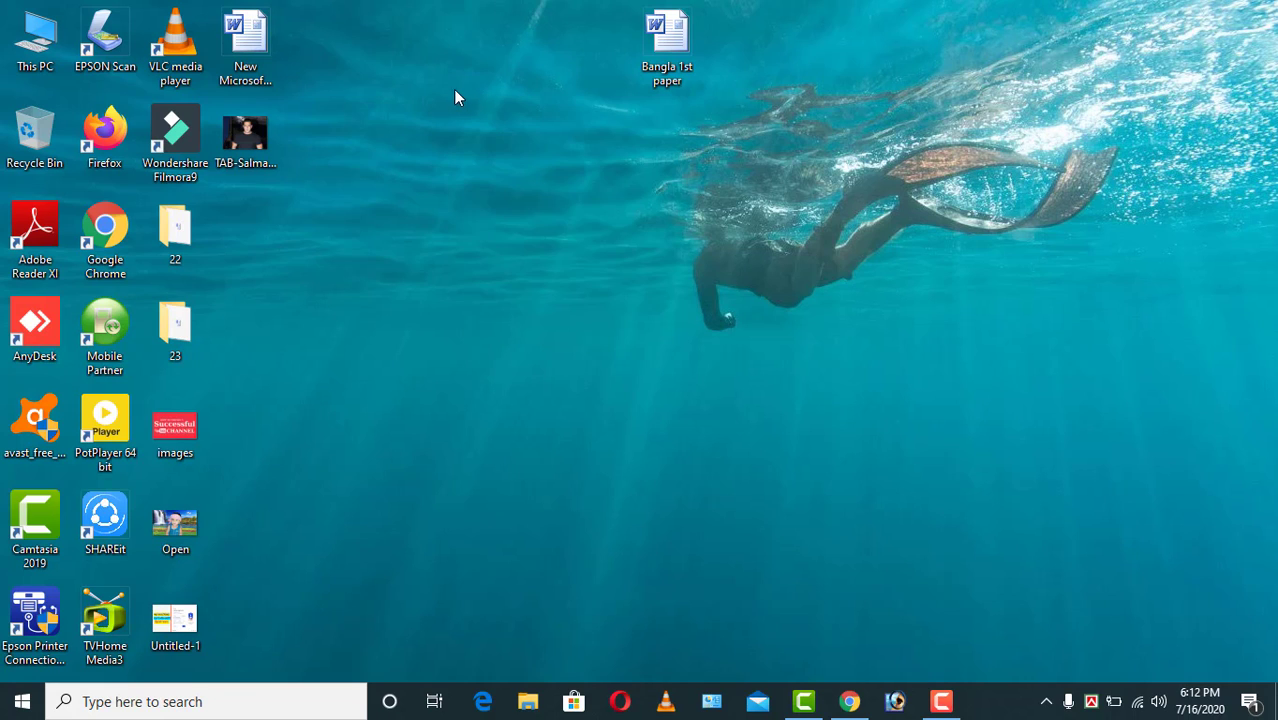
pyautogui.rightClick(455, 89)
pyautogui.click(509, 149)
pyautogui.rightClick(511, 158)
pyautogui.click(560, 213)
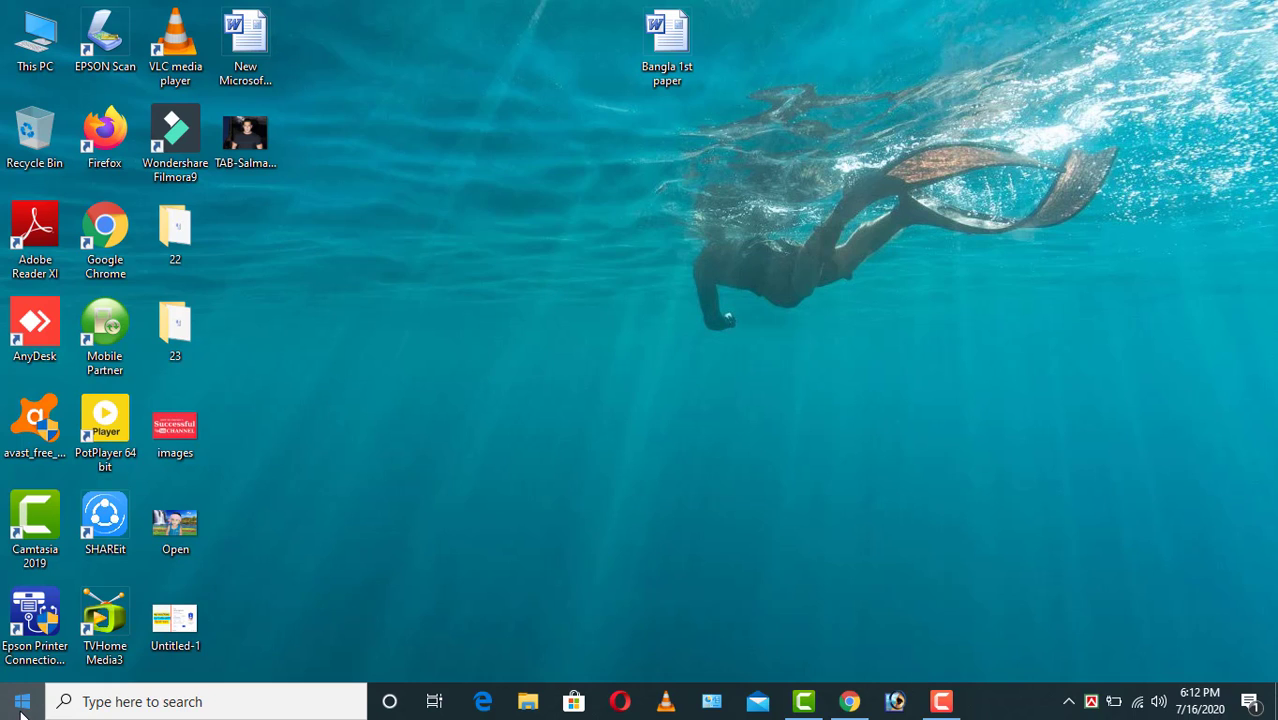
# Start Adobe Photoshop 7.0
pyautogui.click(21, 704)
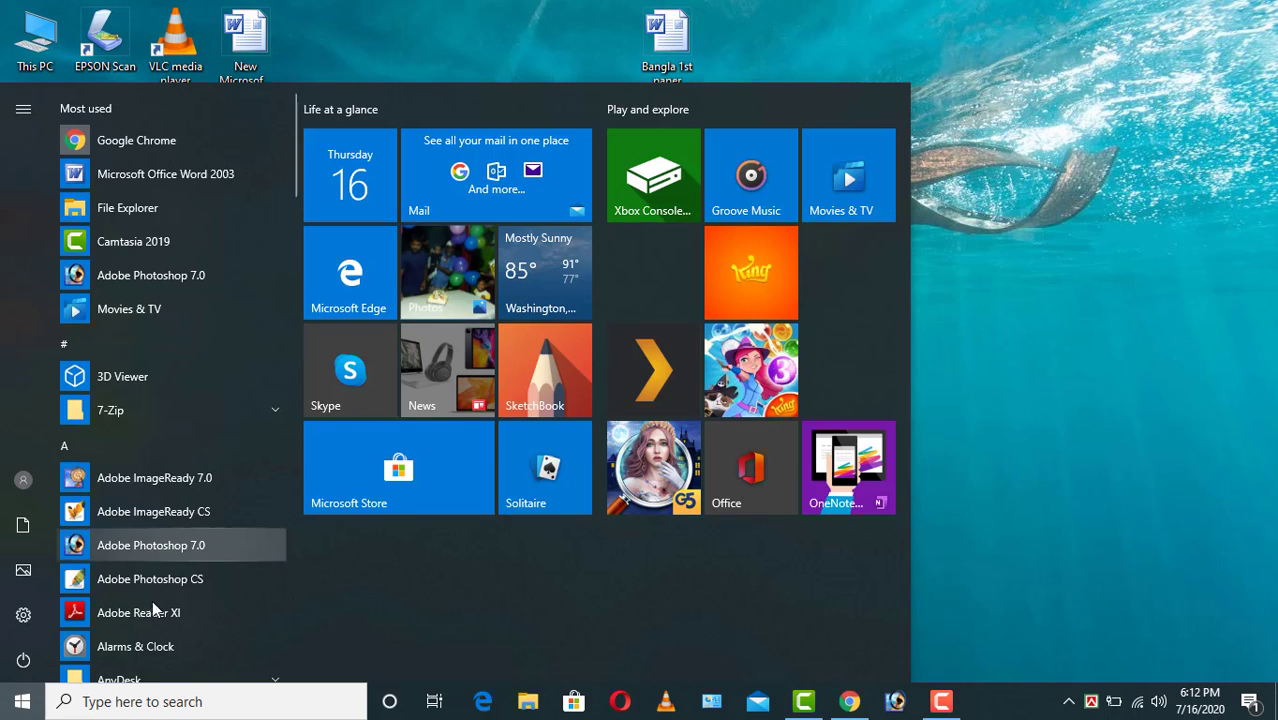
pyautogui.click(177, 546)
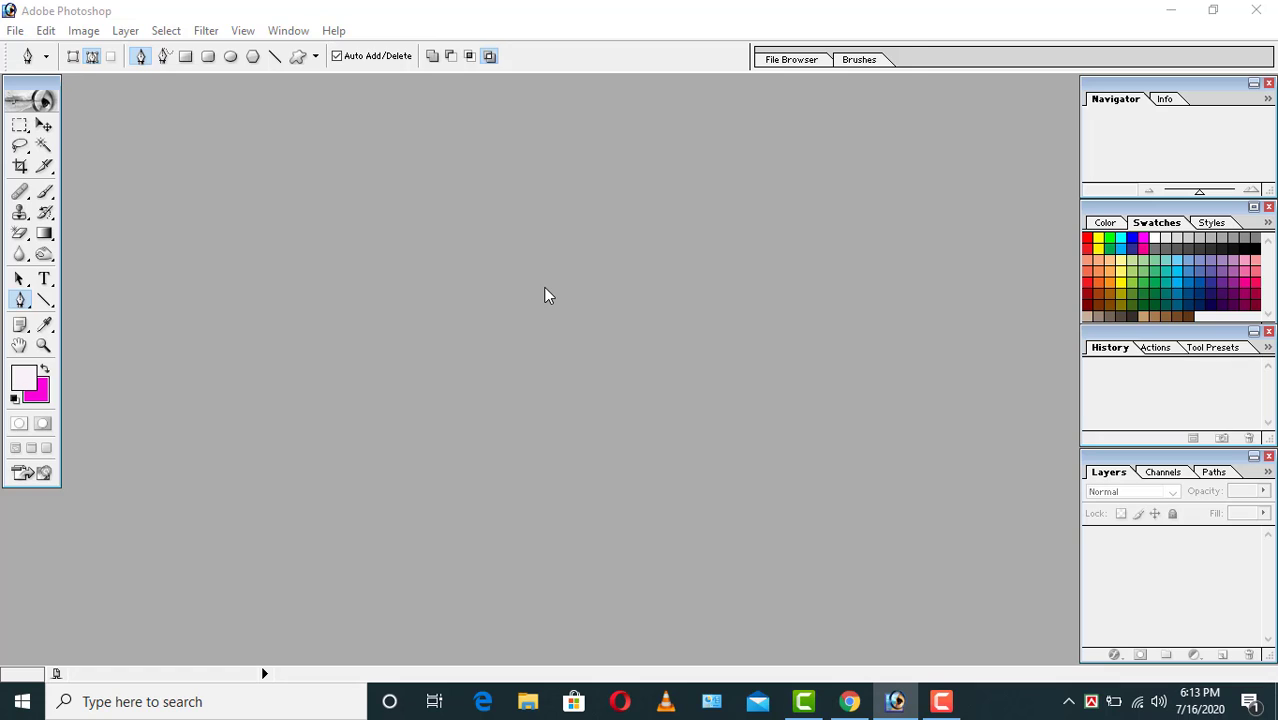
# Open the TAB-Salman-Khan JPG photo from the Desktop and close its window again
pyautogui.hotkey('ctrl', 'o')
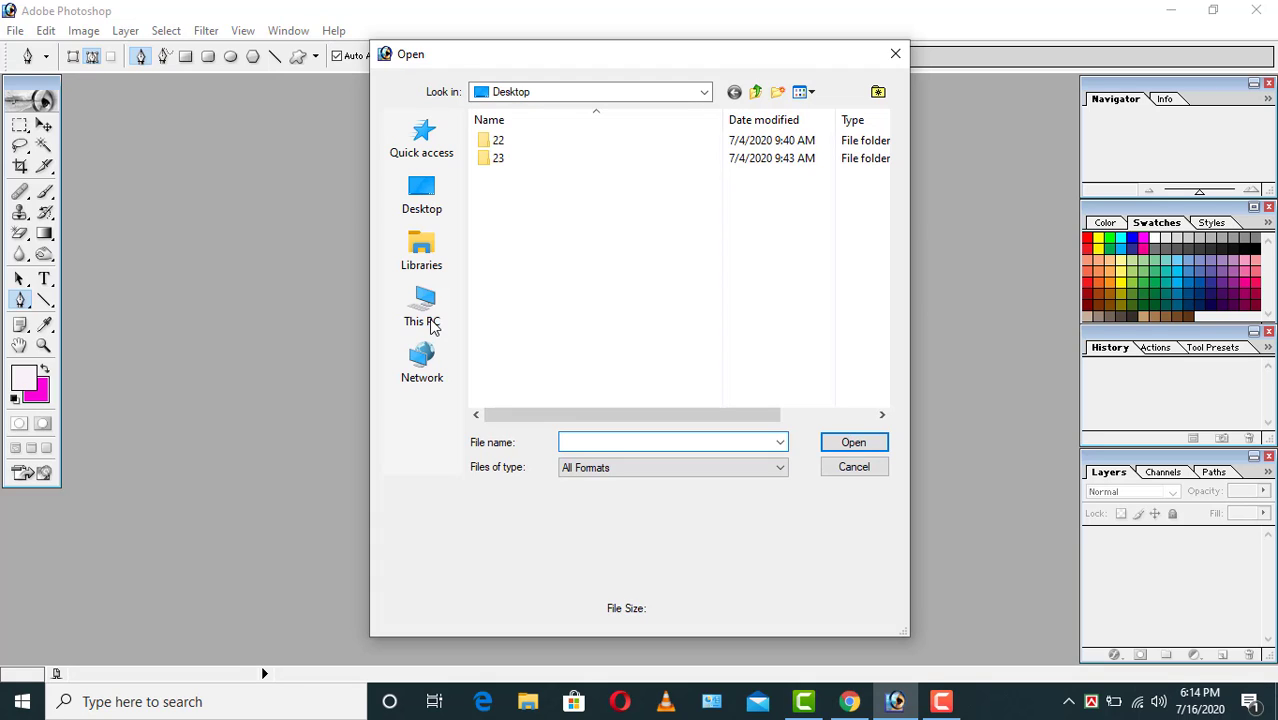
pyautogui.click(425, 205)
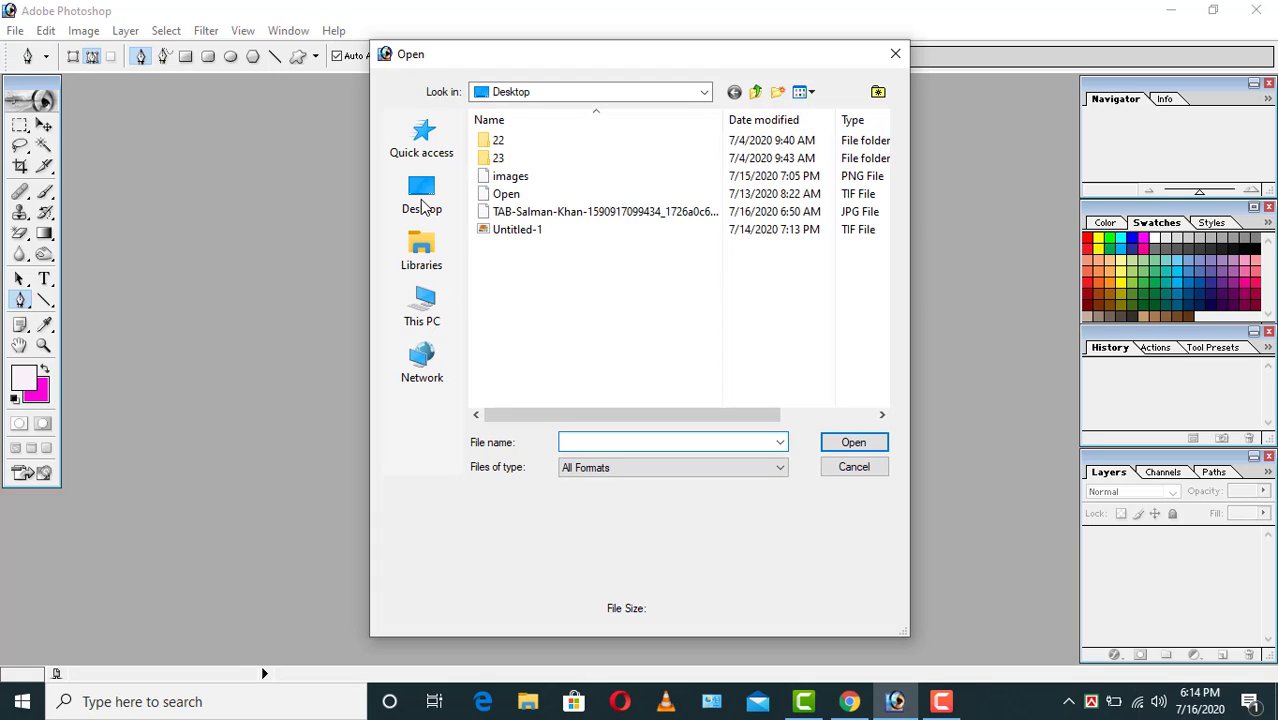
pyautogui.click(425, 205)
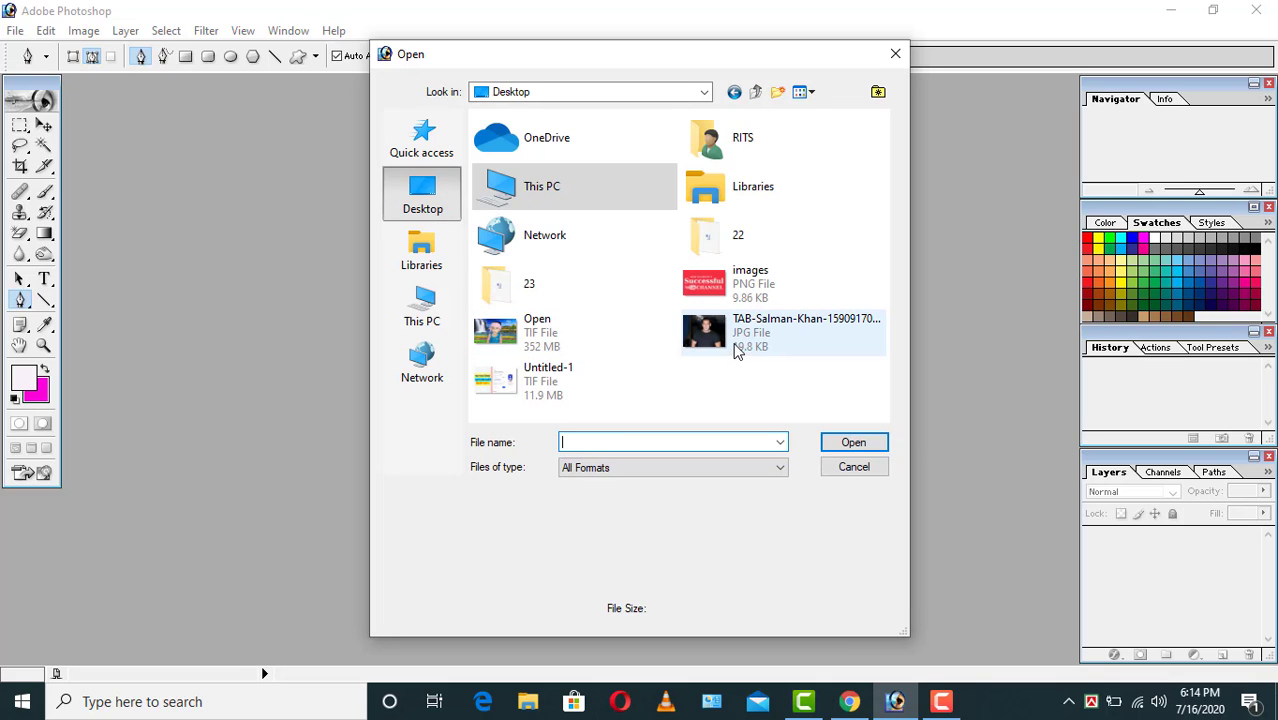
pyautogui.click(854, 445)
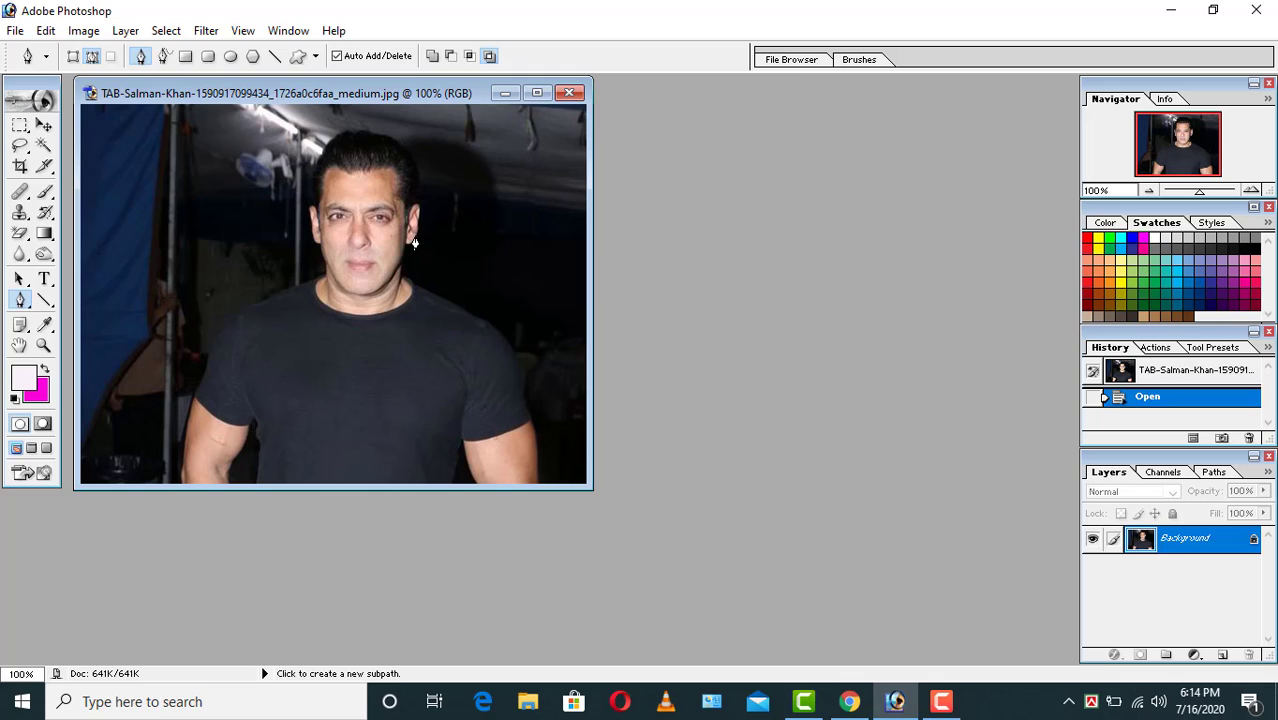
pyautogui.click(572, 96)
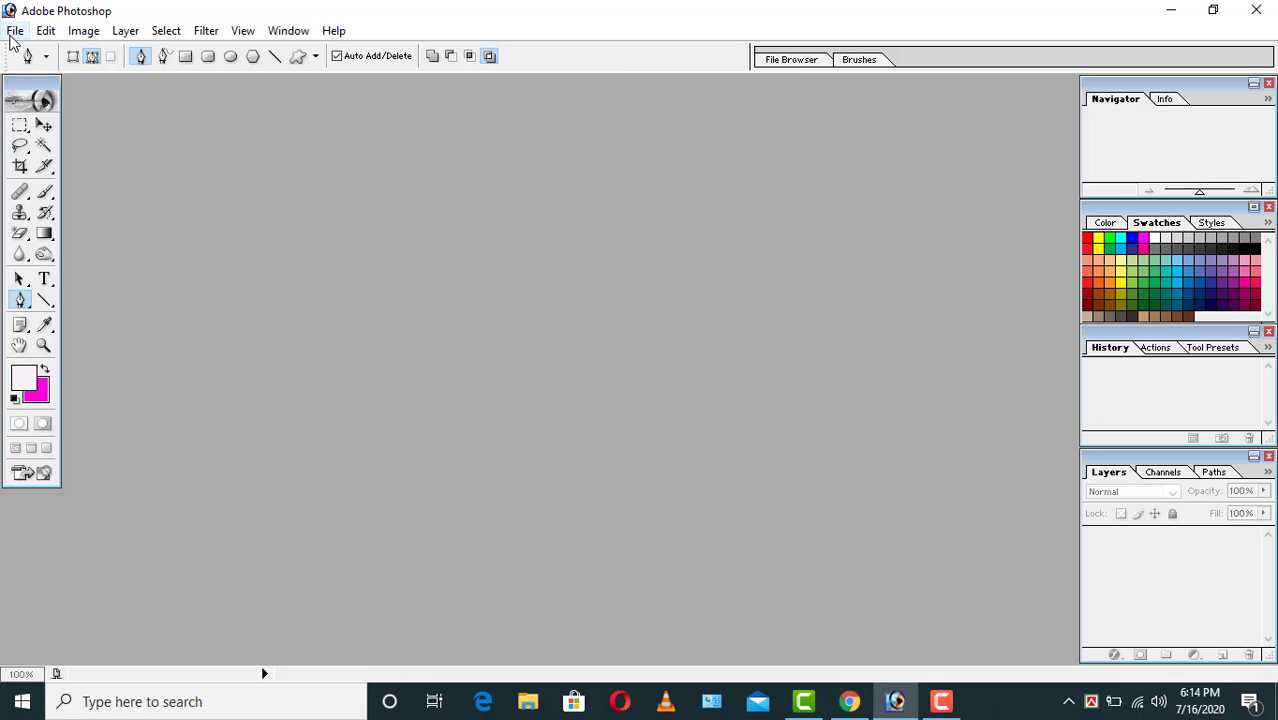
# Open the TAB-Salman-Khan JPG photo from the Desktop and maximize its document window
pyautogui.click(14, 32)
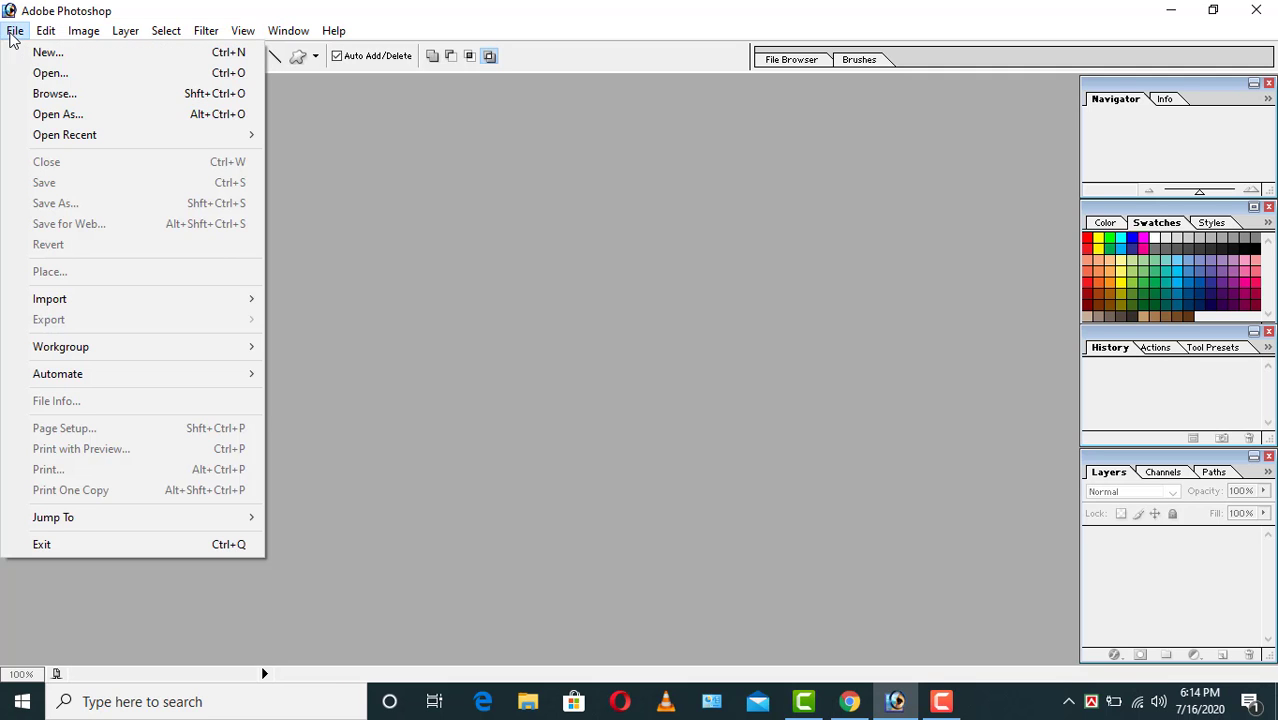
pyautogui.click(38, 75)
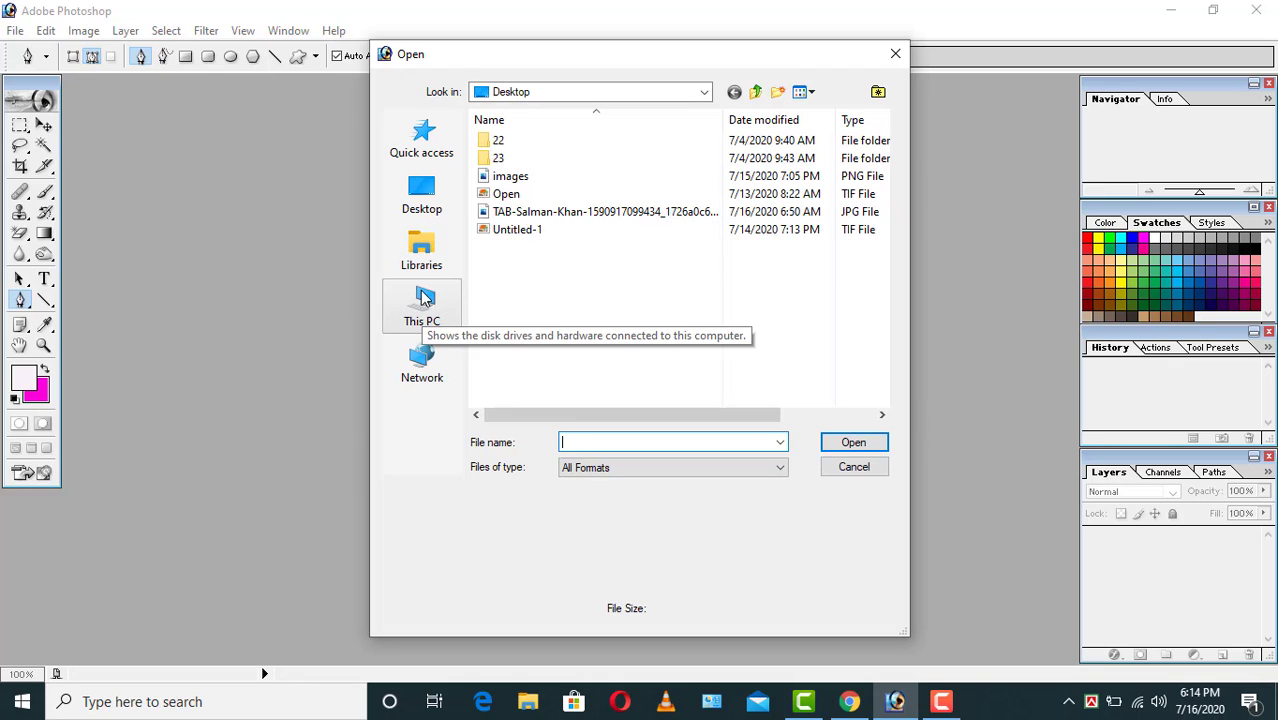
pyautogui.click(424, 199)
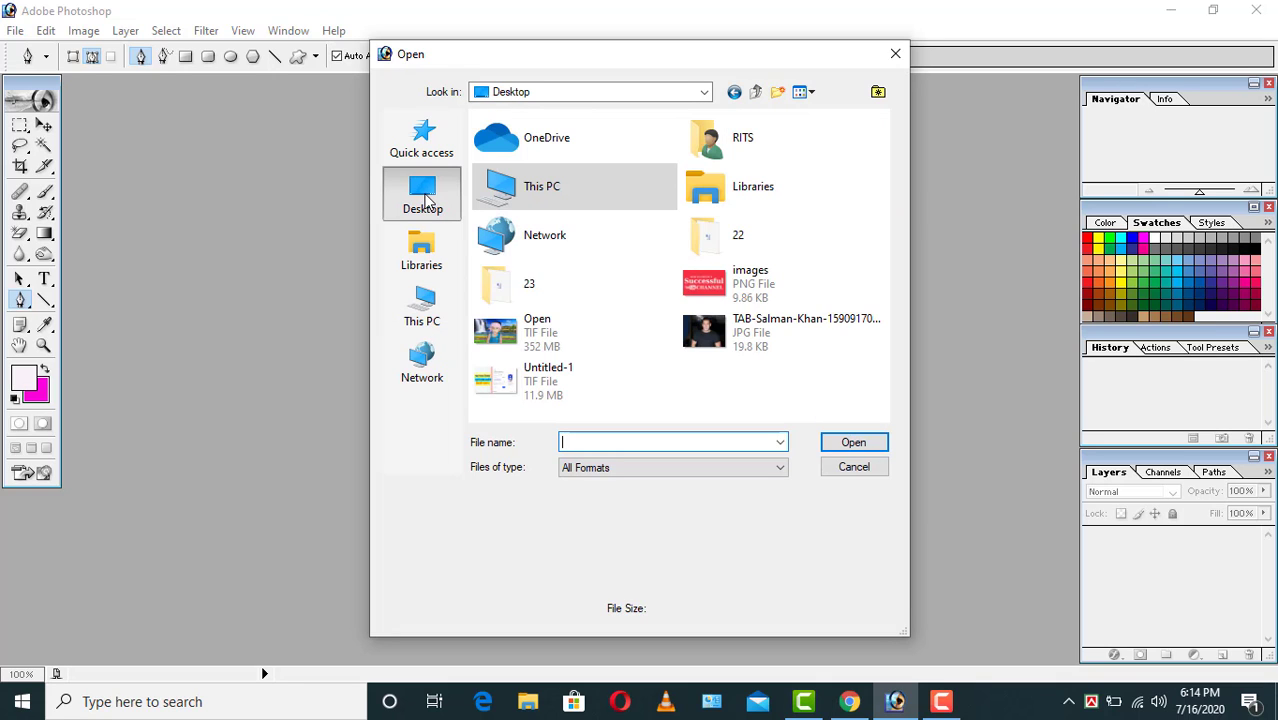
pyautogui.click(783, 334)
pyautogui.click(852, 443)
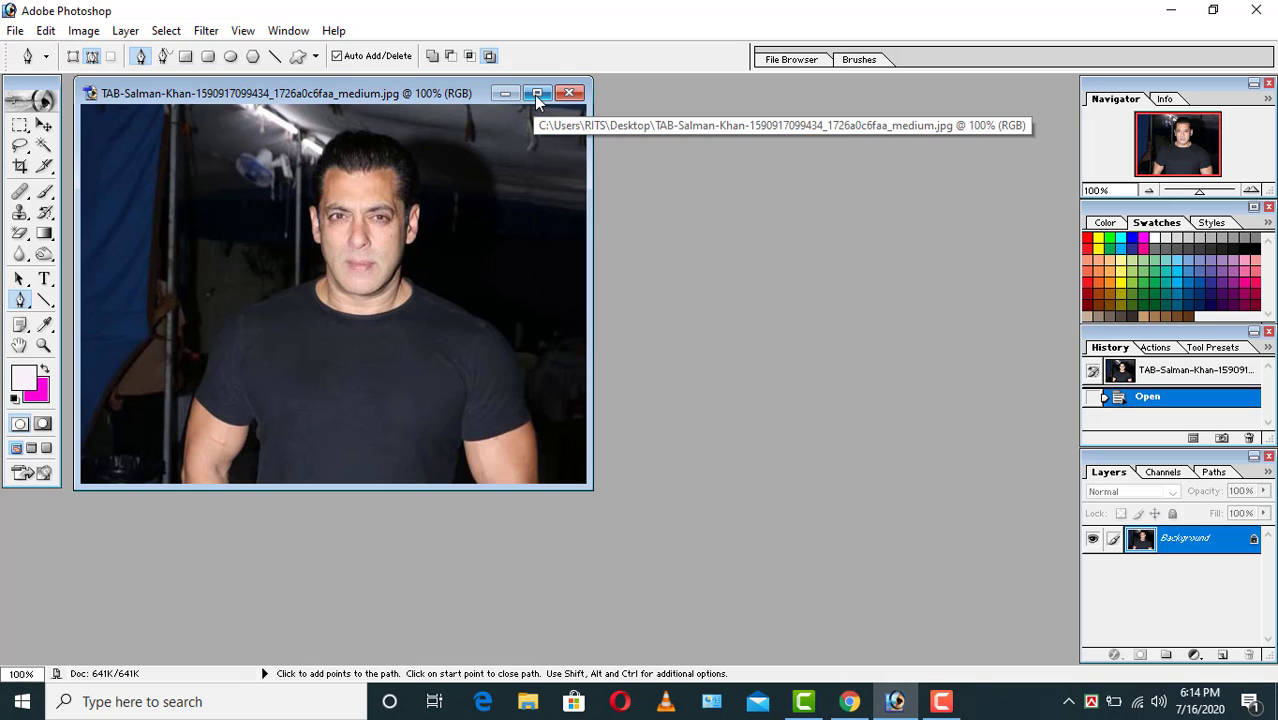
pyautogui.click(535, 94)
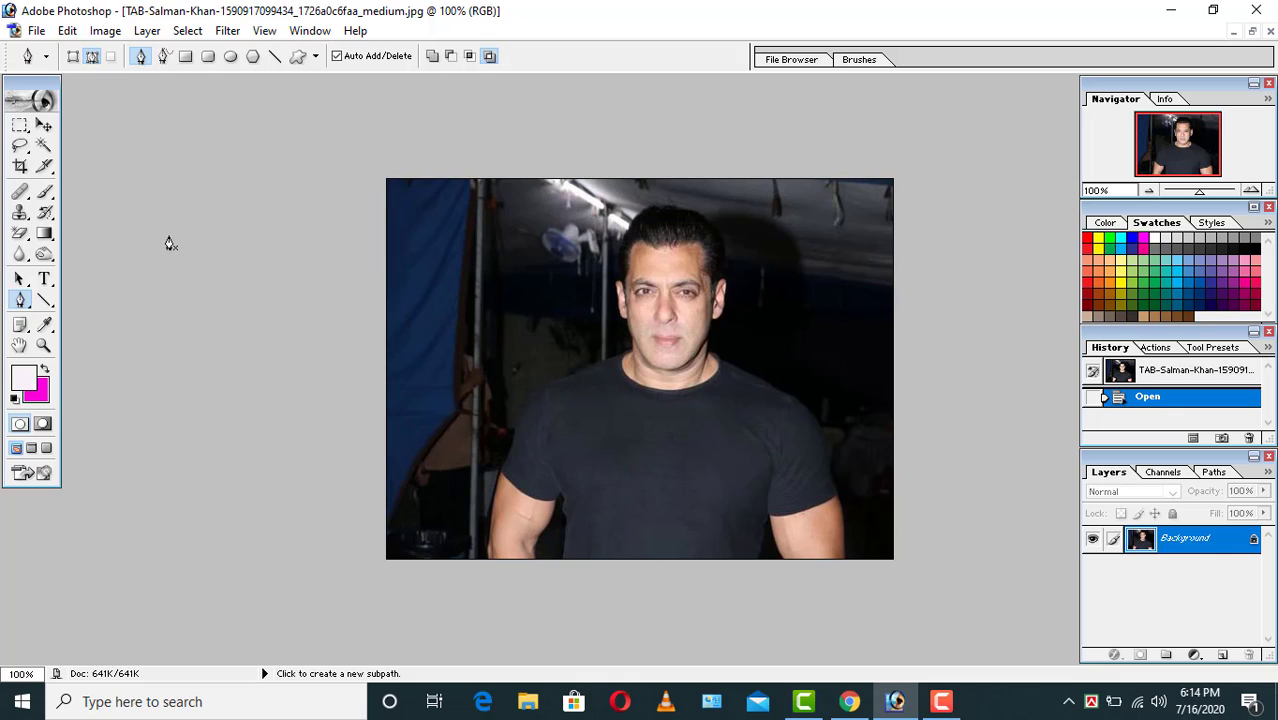
# Crop the photo around the man's head and torso to 1.5 in wide by 1.9 in high, with resolution in pixels/inch
pyautogui.click(21, 167)
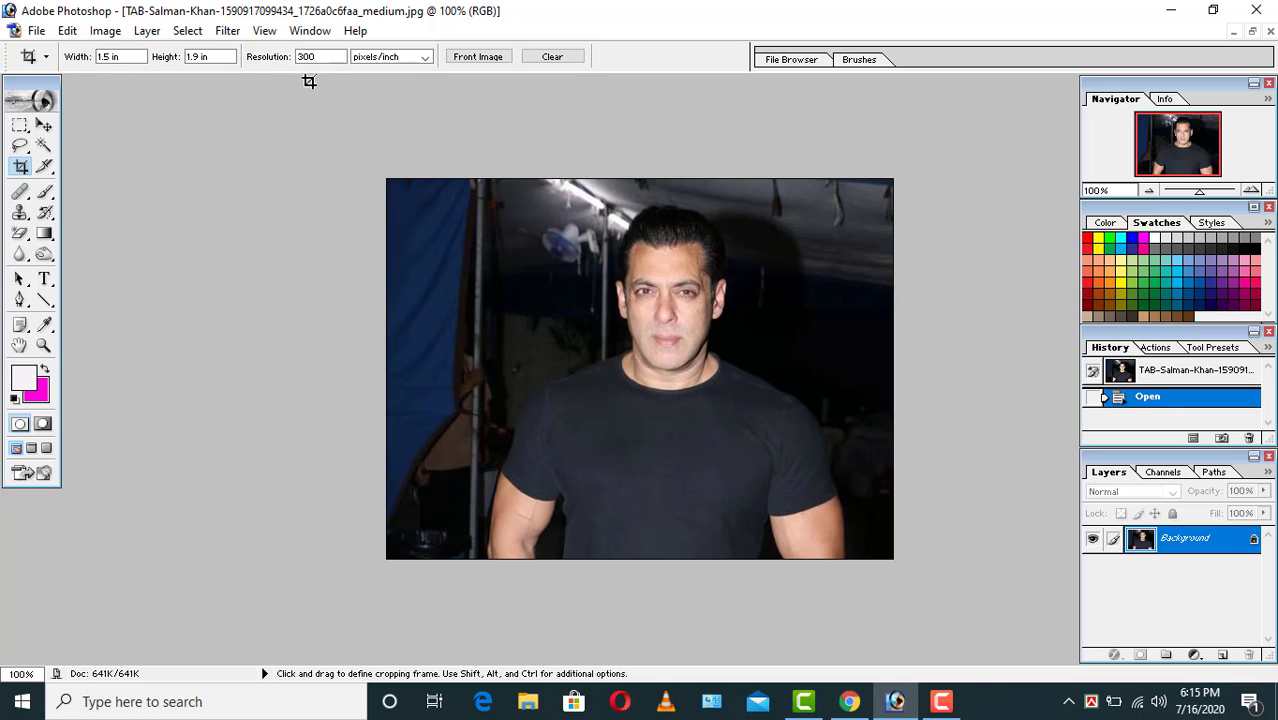
pyautogui.click(413, 57)
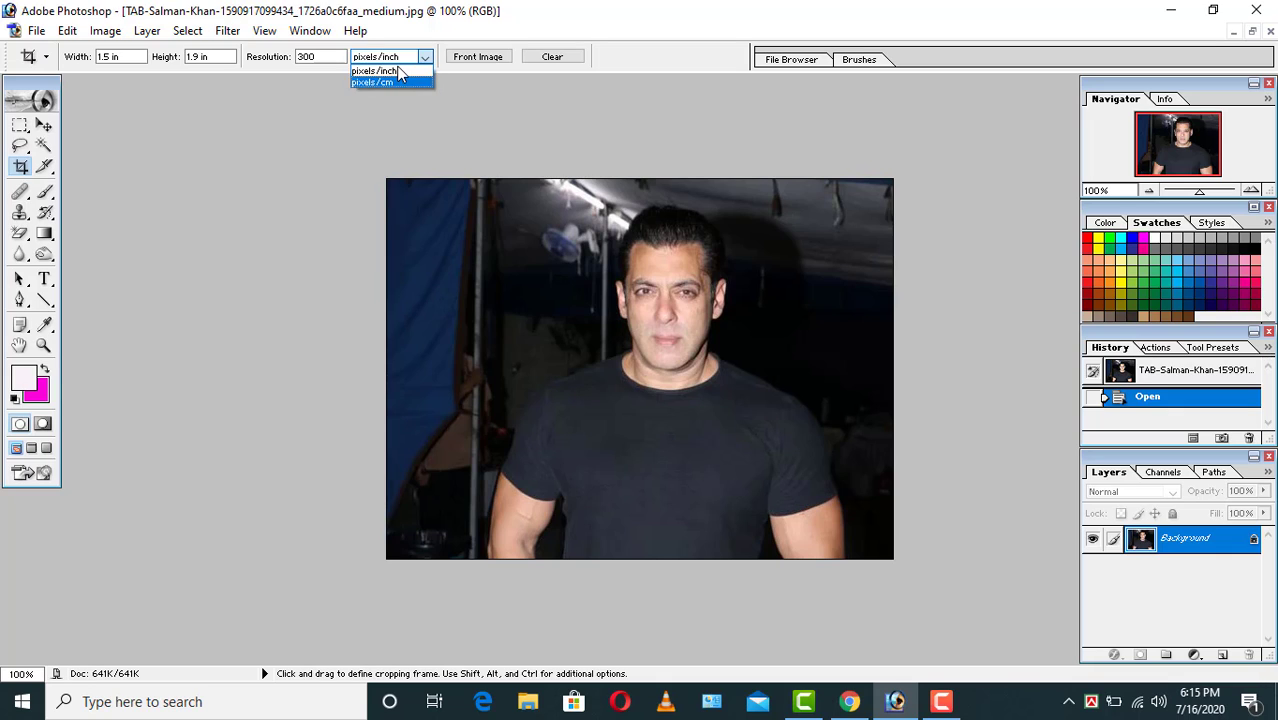
pyautogui.click(401, 71)
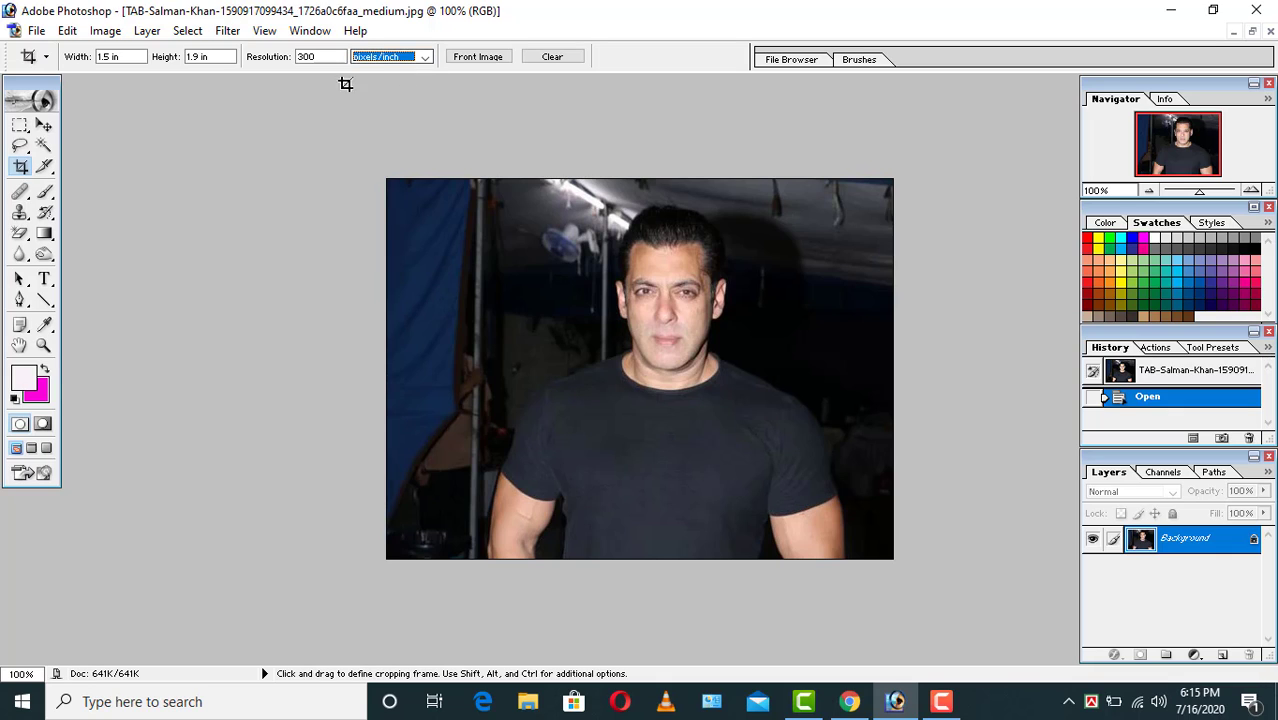
pyautogui.click(98, 58)
pyautogui.write('1')
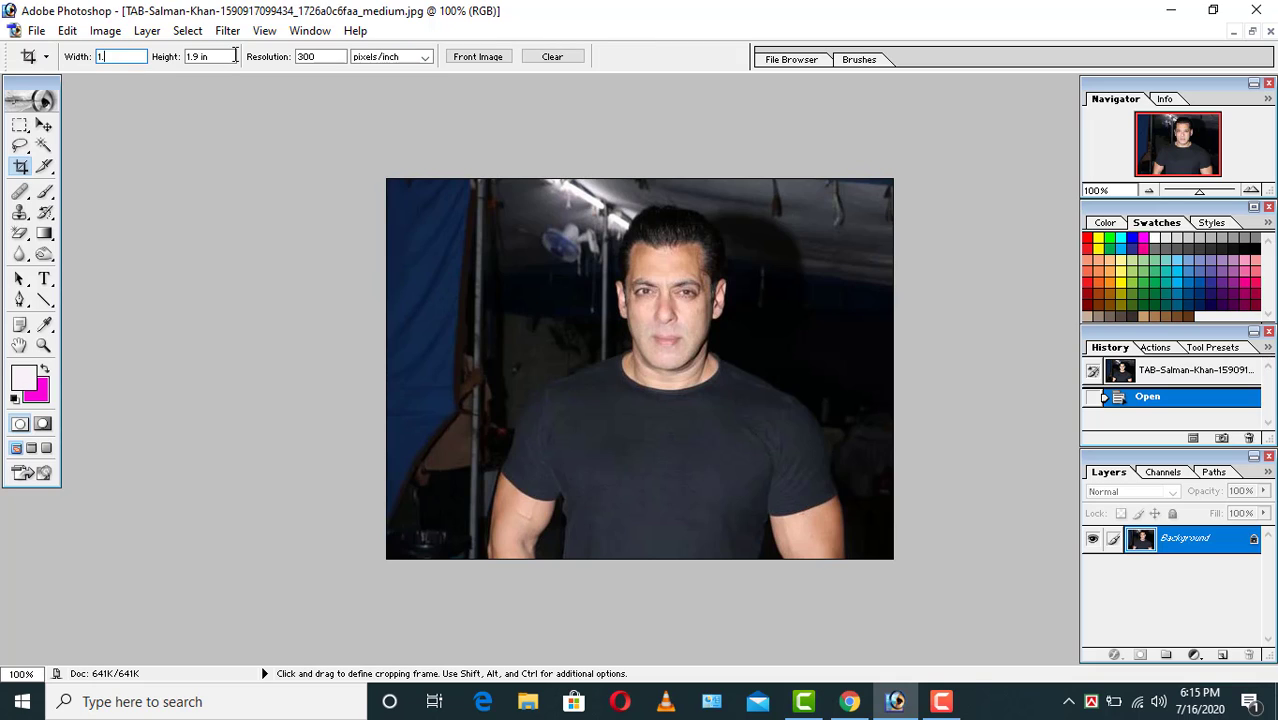
pyautogui.write('.5')
pyautogui.press('Tab')
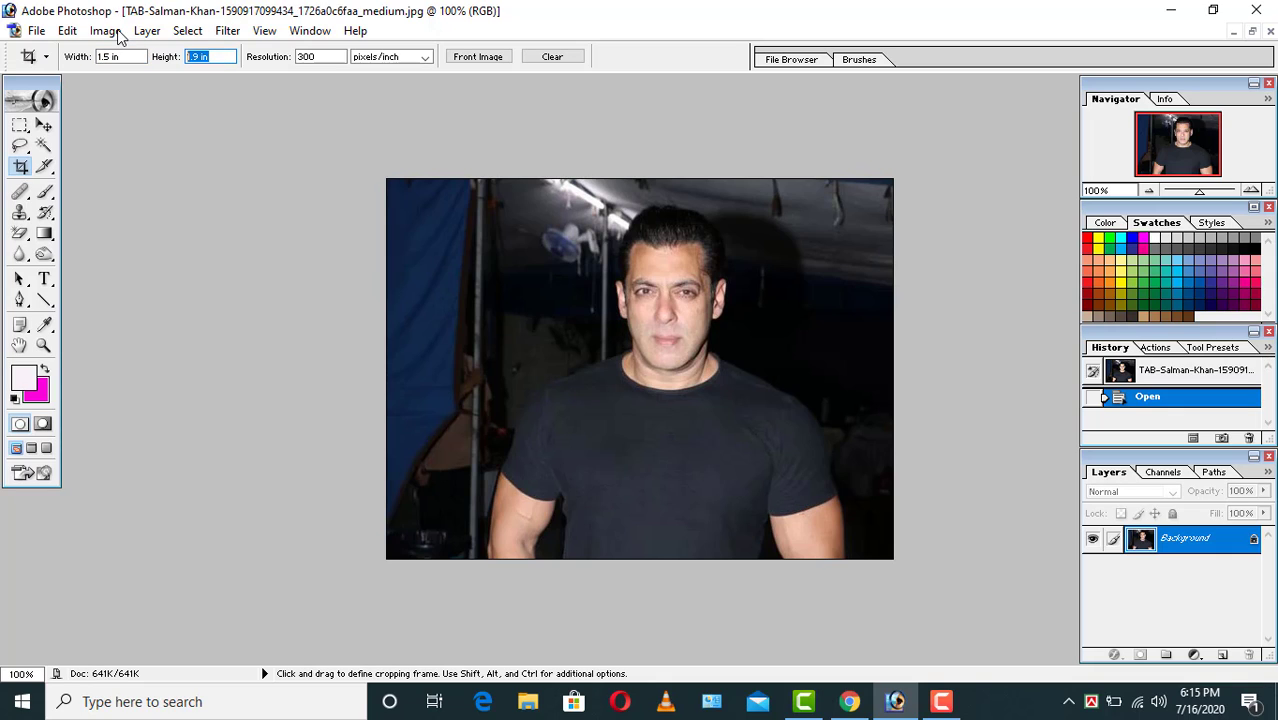
pyautogui.write('1.9')
pyautogui.moveTo(503, 175); pyautogui.dragTo(890, 563)
pyautogui.press('Return')
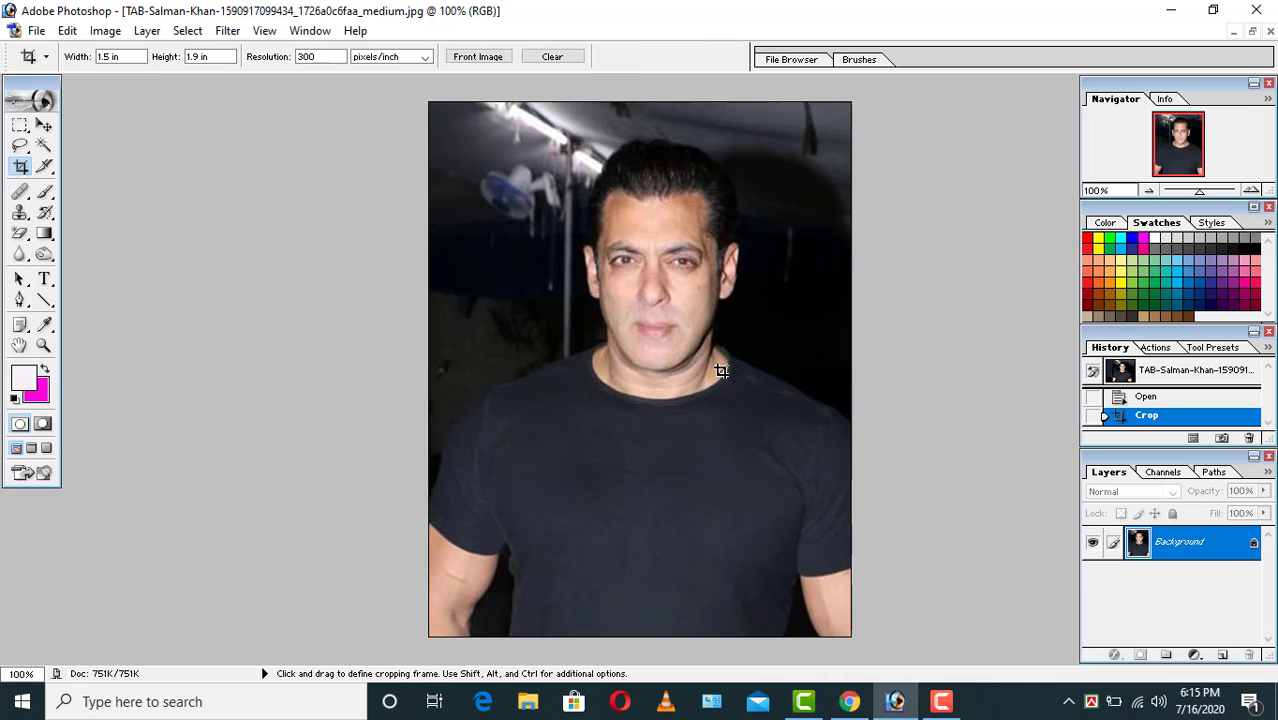
# Apply a Curves adjustment to the cropped photo with an RGB midpoint at input 126, output 126 and the Auto correction
pyautogui.hotkey('ctrl', '-')
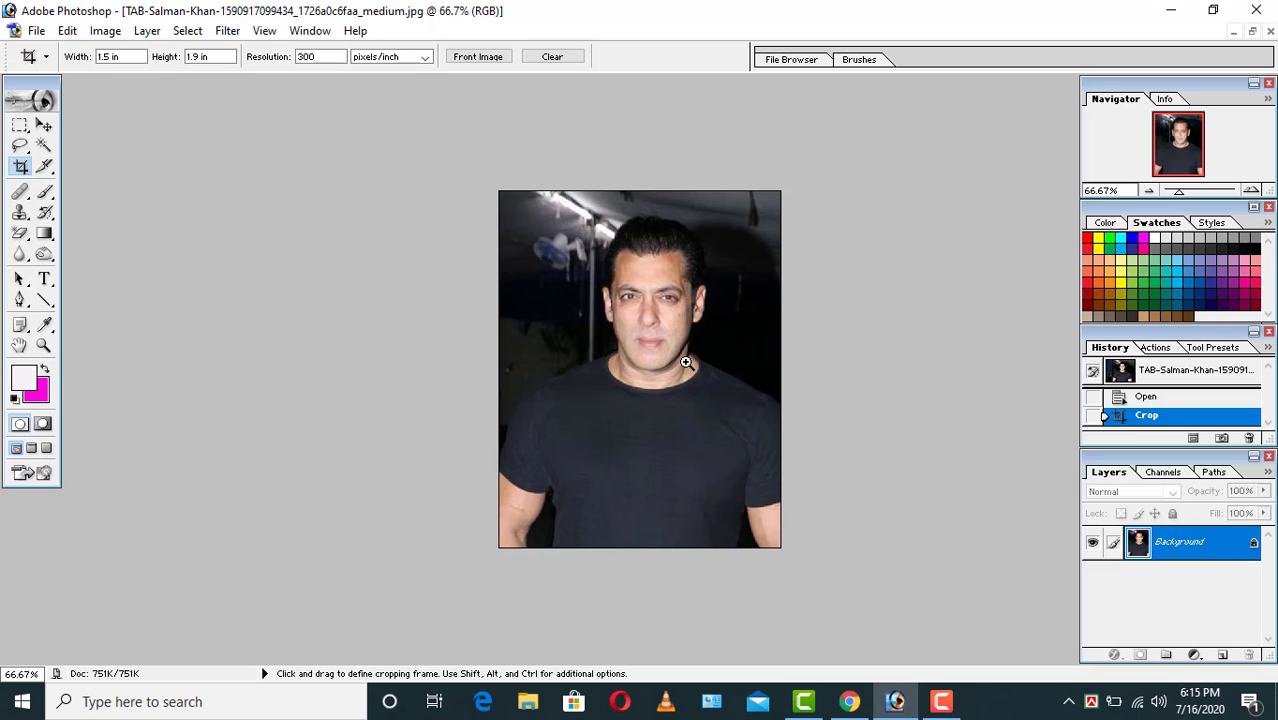
pyautogui.keyDown('ctrl'); pyautogui.click(686, 362); pyautogui.keyUp('ctrl')
pyautogui.hotkey('ctrl', '-')
pyautogui.keyDown('ctrl'); pyautogui.click(715, 383); pyautogui.keyUp('ctrl')
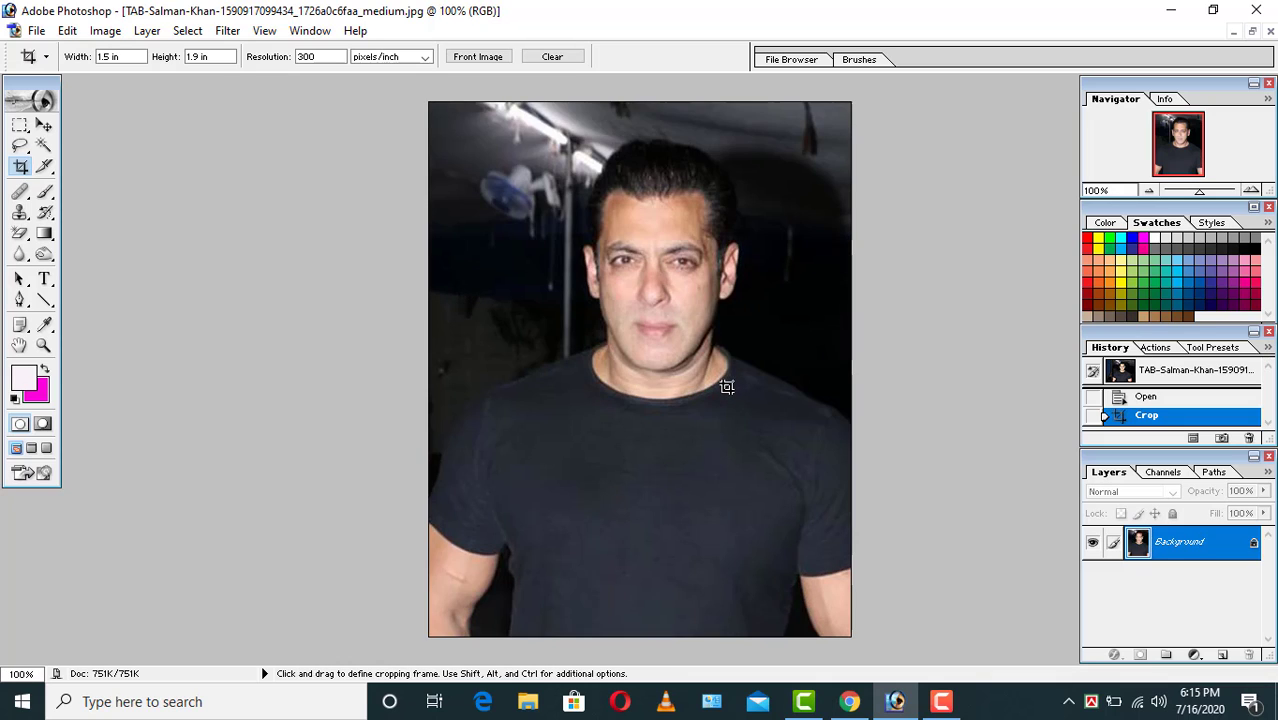
pyautogui.hotkey('ctrl', '-')
pyautogui.hotkey('ctrl', '-')
pyautogui.hotkey('ctrl', 'm')
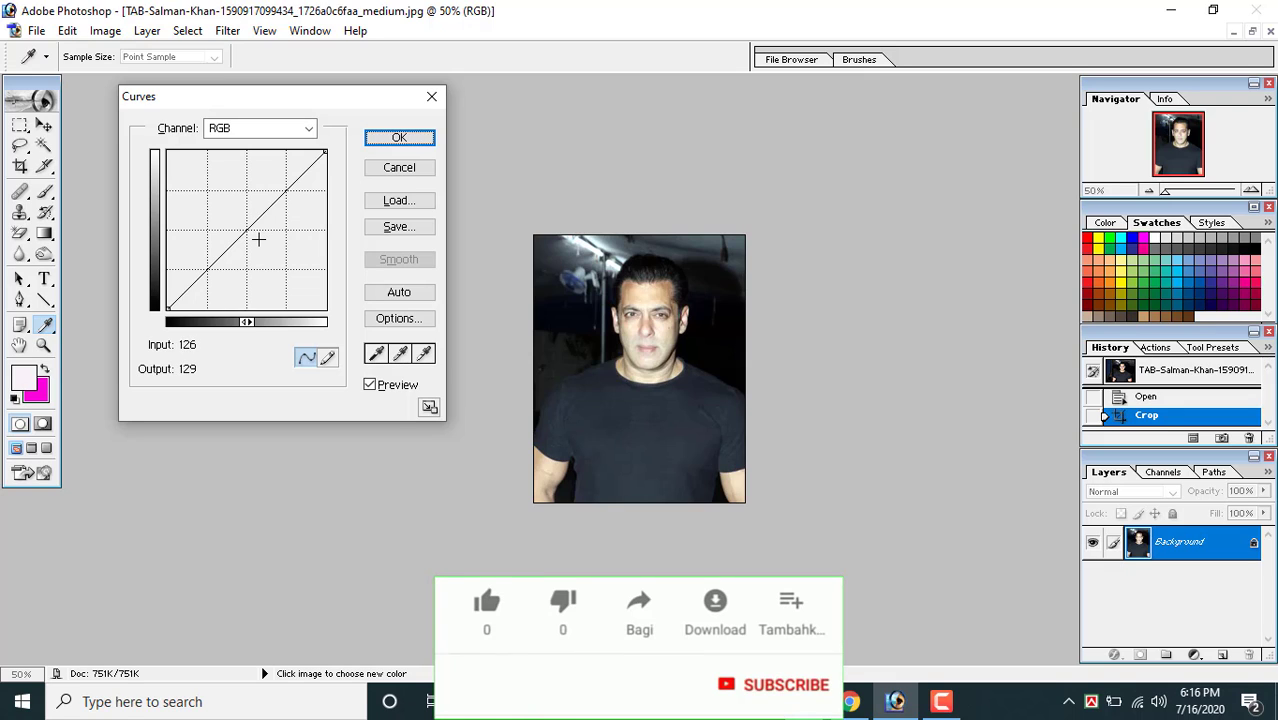
pyautogui.moveTo(258, 239)
pyautogui.mouseDown()
pyautogui.moveTo(228, 214)
pyautogui.moveTo(246, 231)
pyautogui.mouseUp()
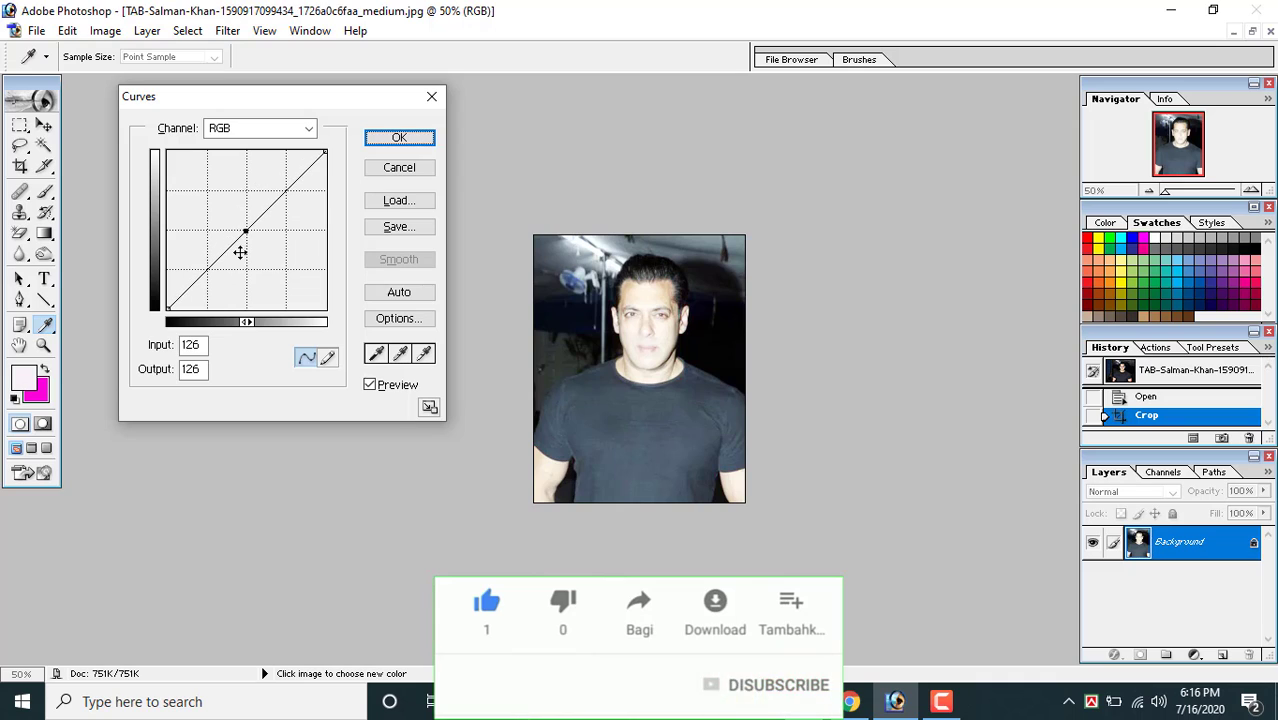
pyautogui.click(402, 294)
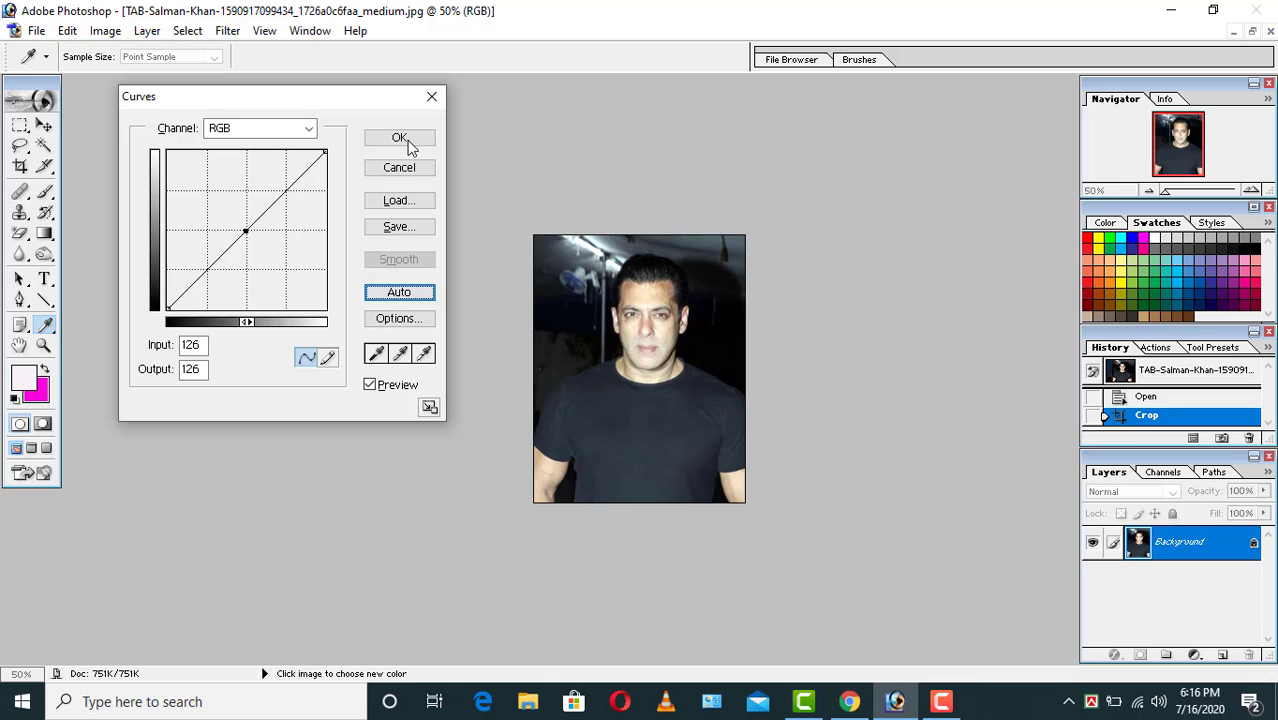
pyautogui.press('Return')
# Apply a Selective Color adjustment to the Blacks with Black at +6% using the Relative method
pyautogui.press('v')
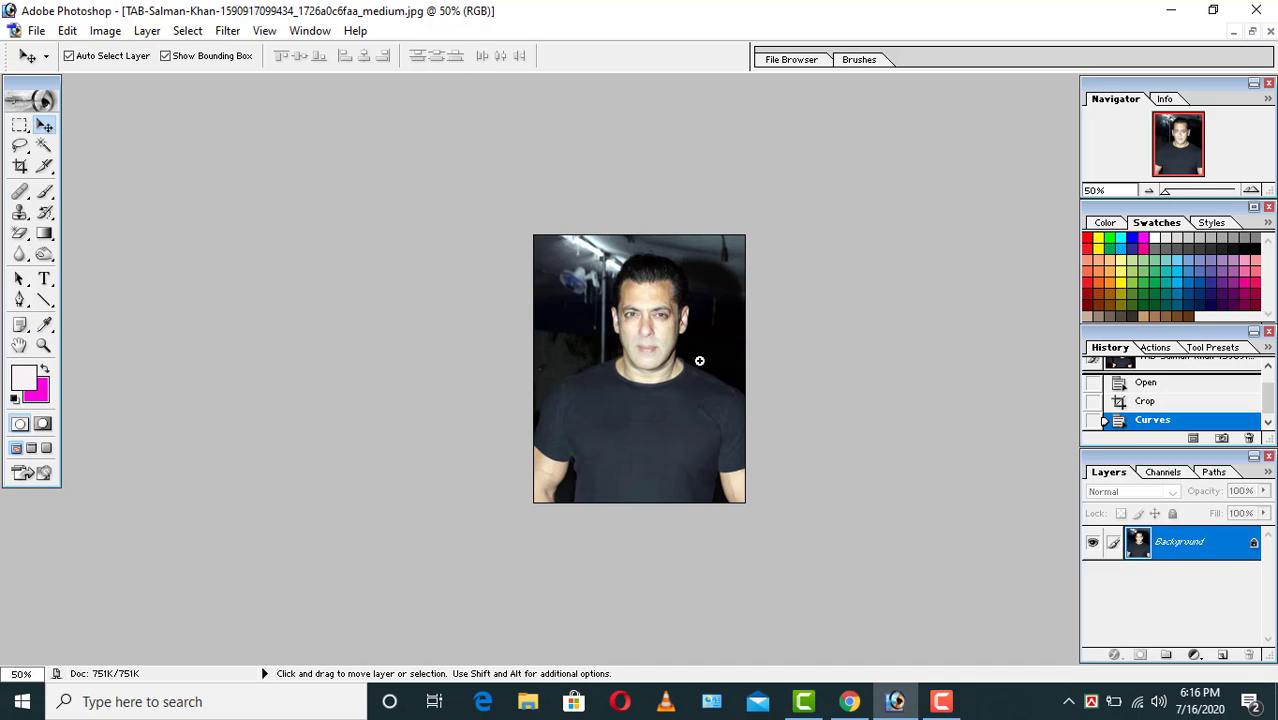
pyautogui.click(699, 360)
pyautogui.click(716, 356)
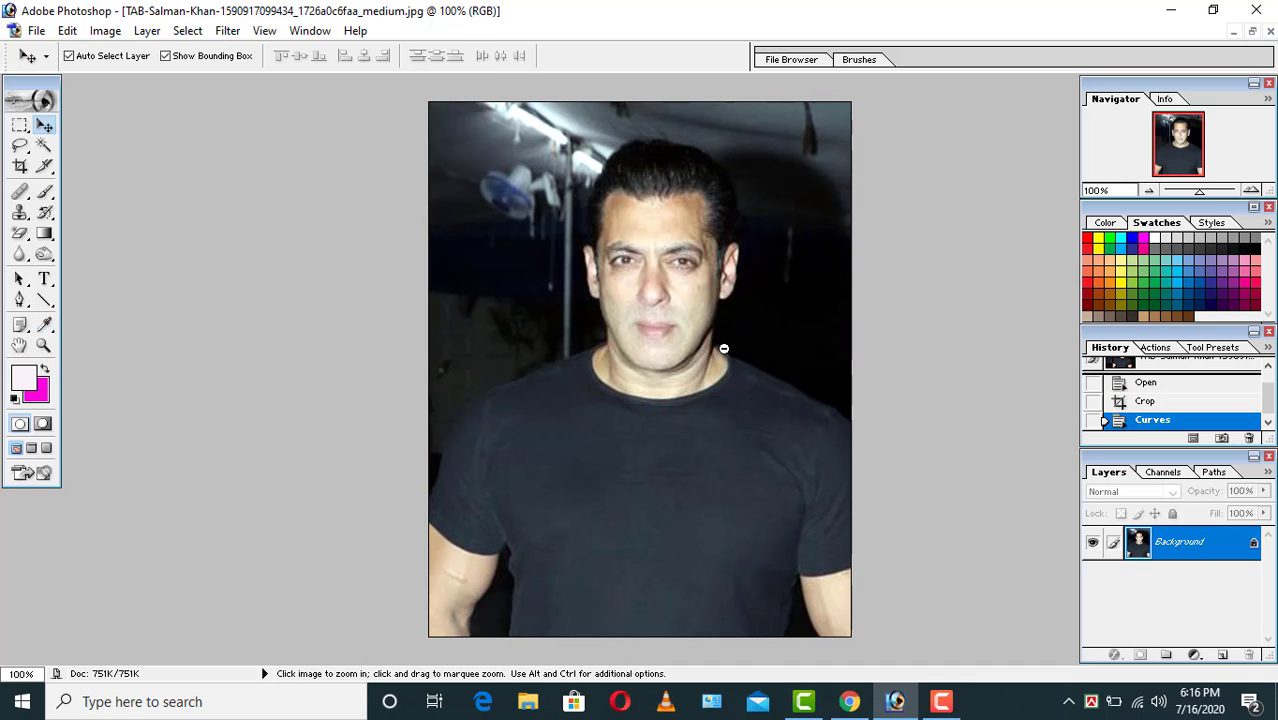
pyautogui.click(669, 342)
pyautogui.keyDown('alt'); pyautogui.click(669, 342); pyautogui.keyUp('alt')
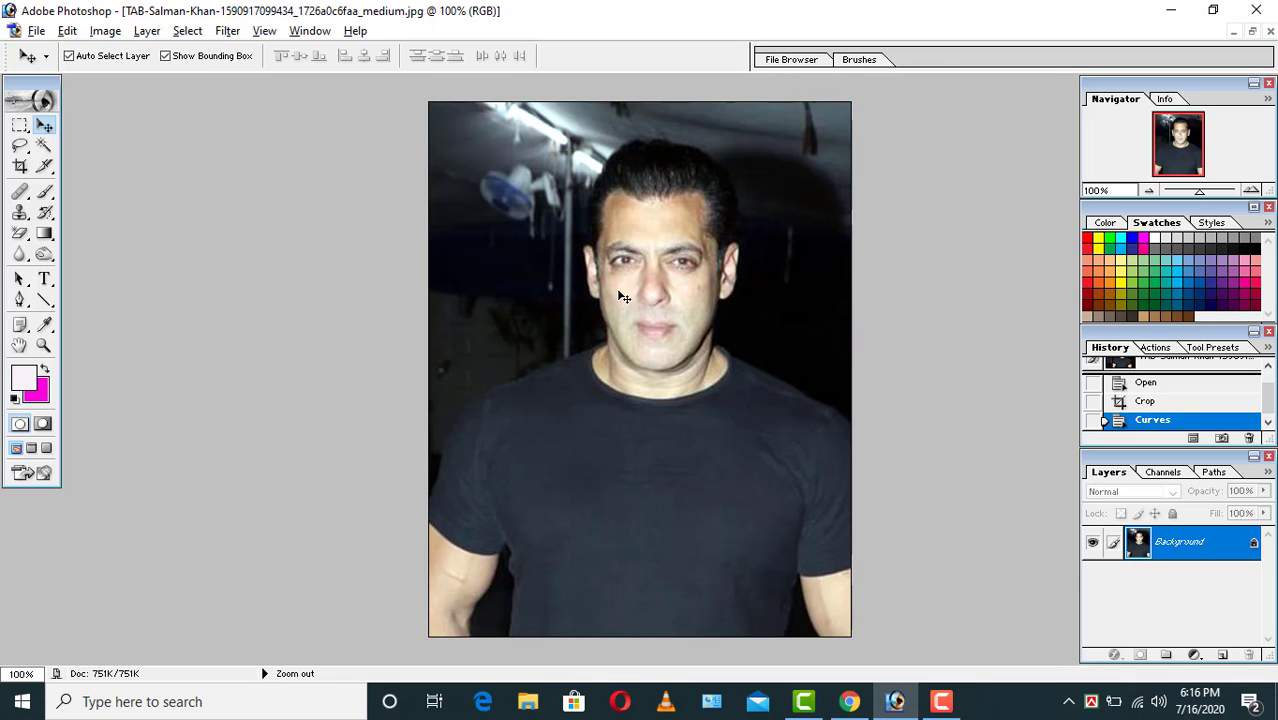
pyautogui.click(105, 31)
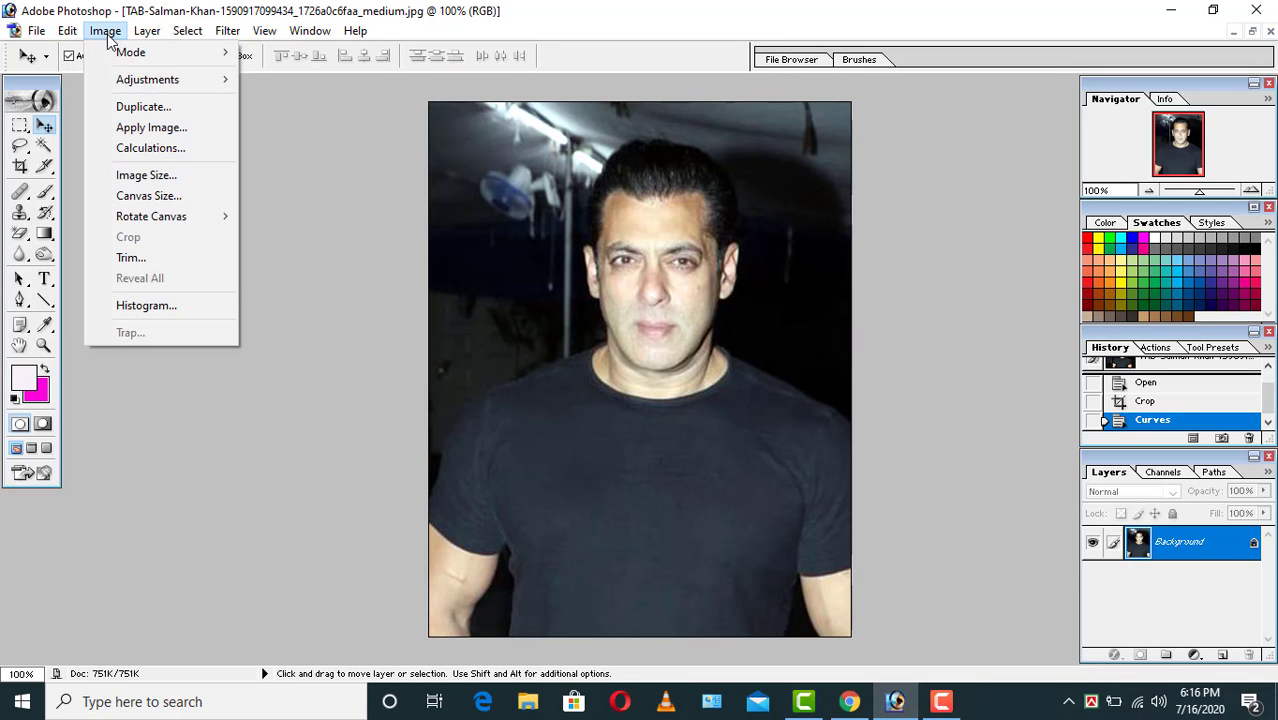
pyautogui.moveTo(160, 80)
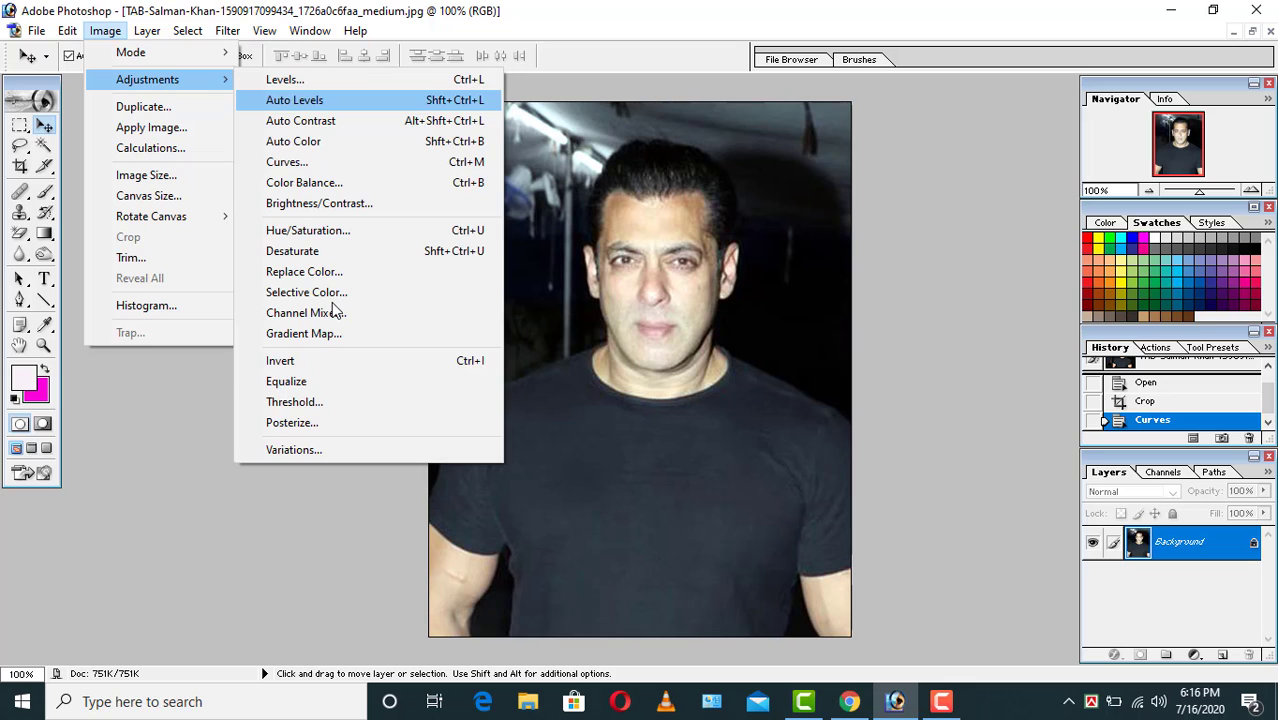
pyautogui.click(332, 294)
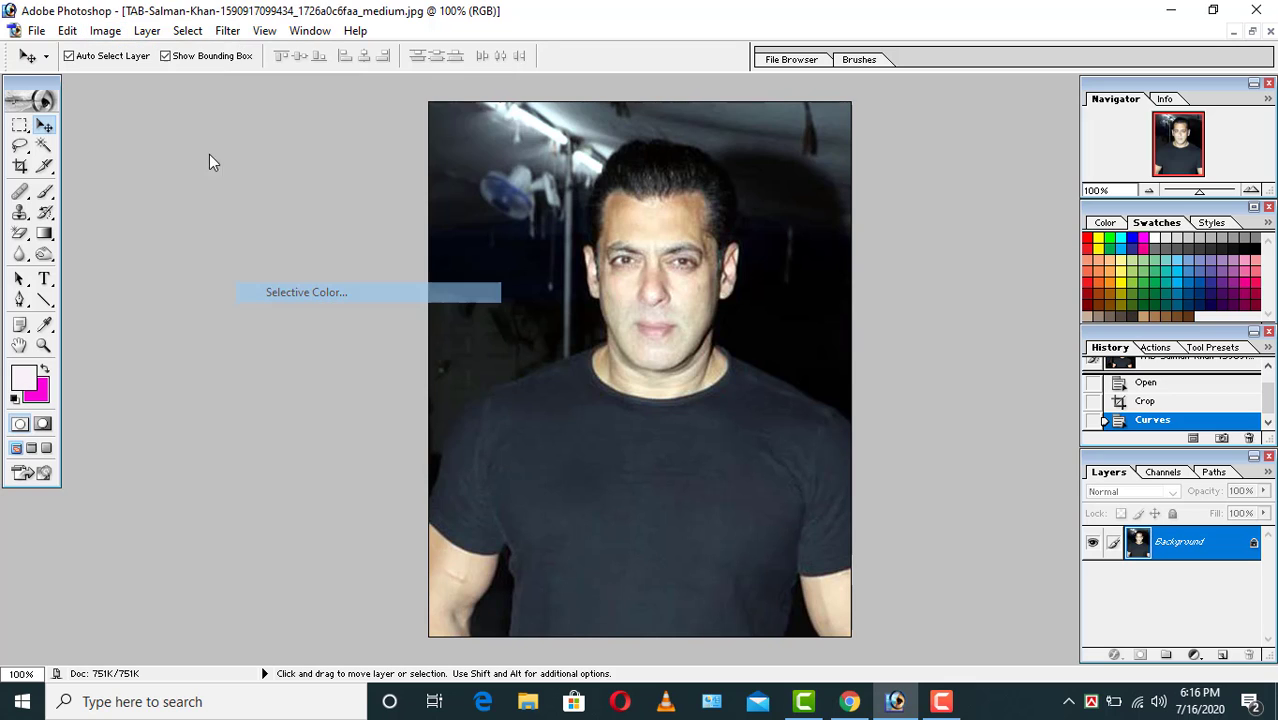
pyautogui.click(202, 90)
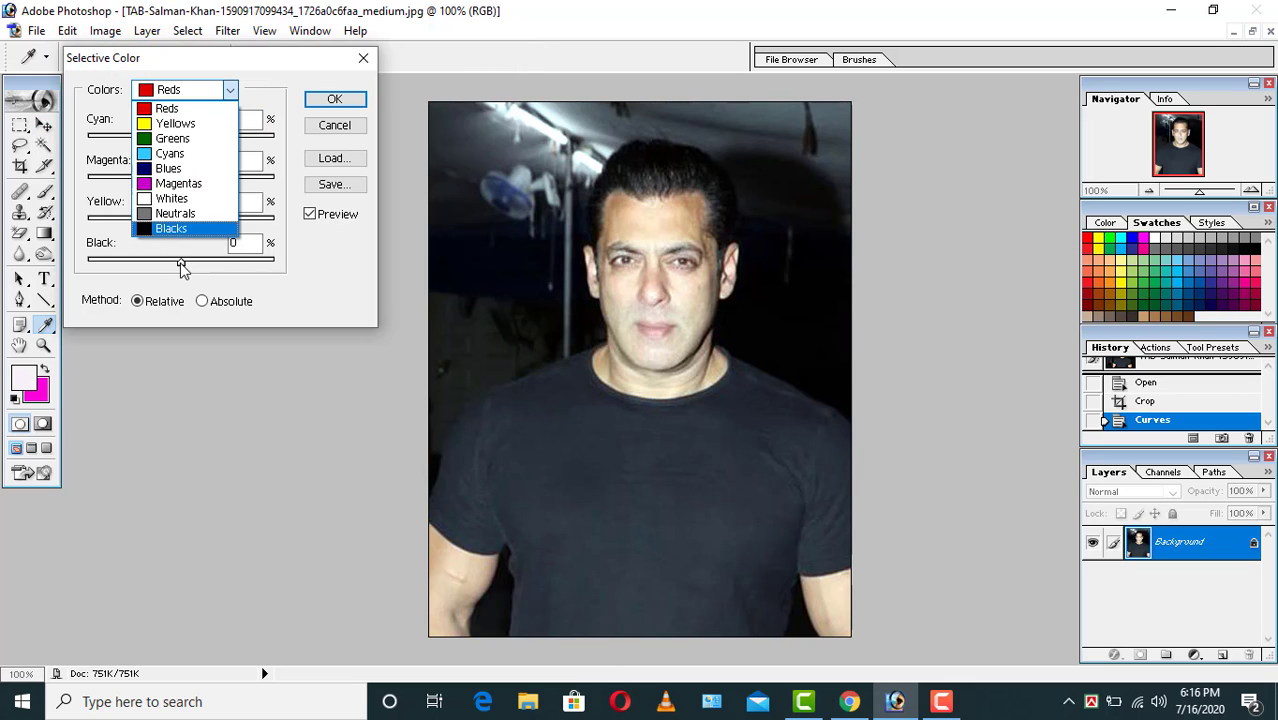
pyautogui.press('Return')
pyautogui.moveTo(181, 263); pyautogui.dragTo(186, 263)
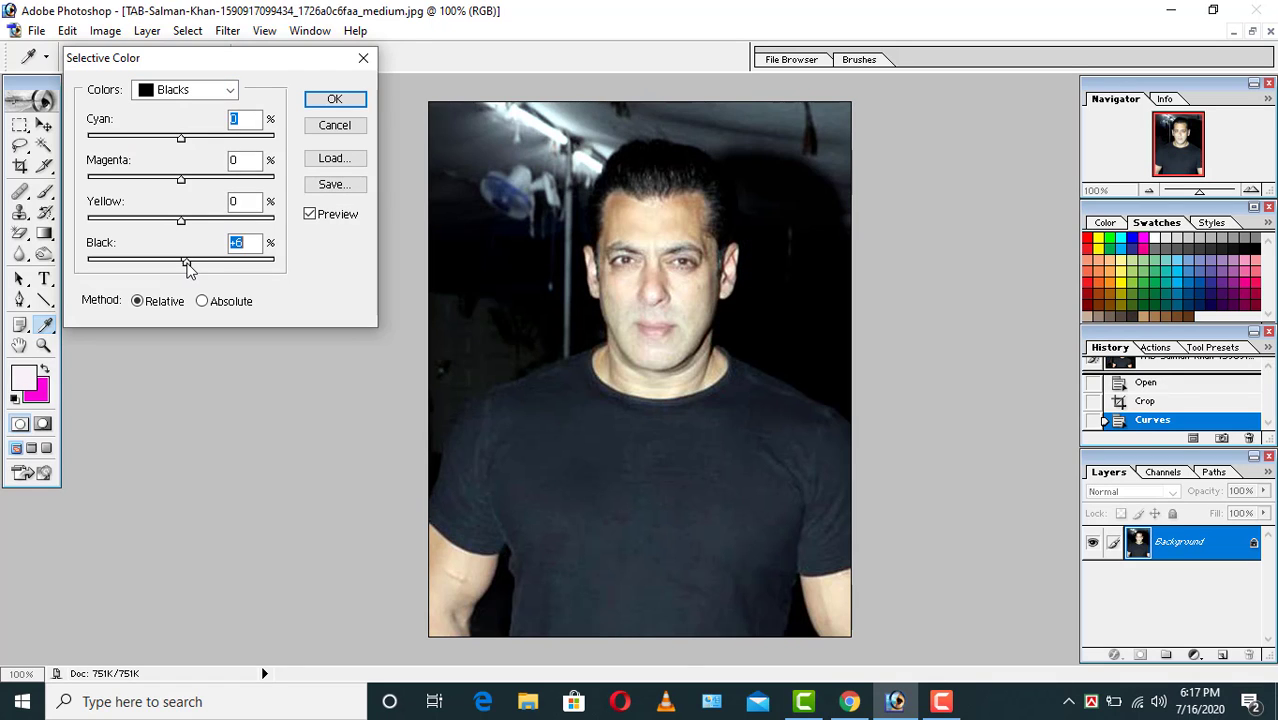
pyautogui.press('Return')
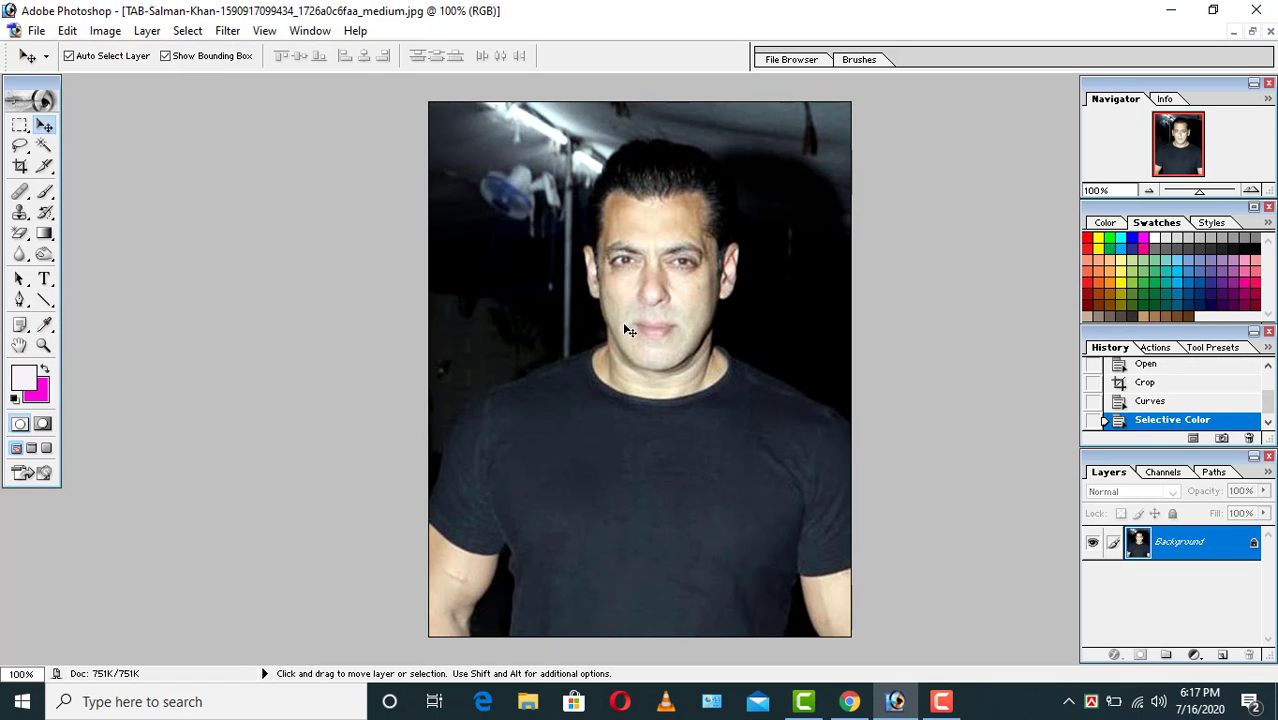
# Select the whole canvas and scale the photo proportionally from its center to about 134.4% with Free Transform
pyautogui.hotkey('ctrl', '-')
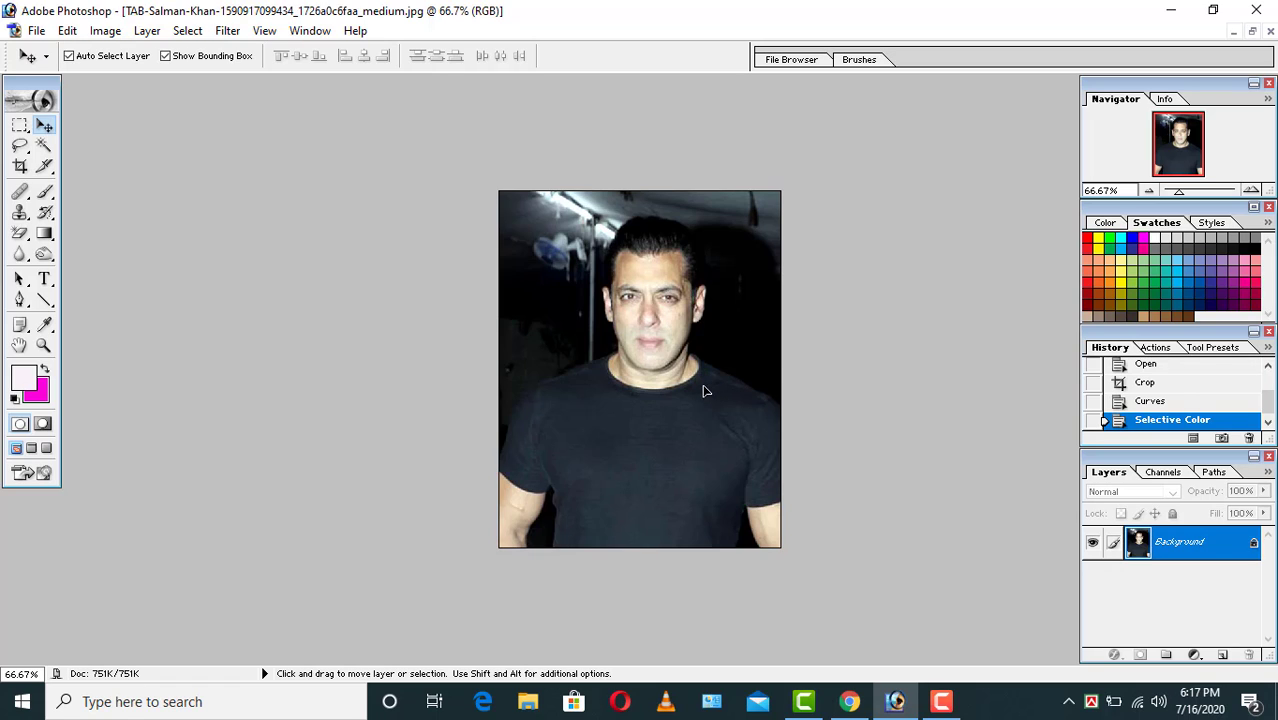
pyautogui.hotkey('ctrl', 'a')
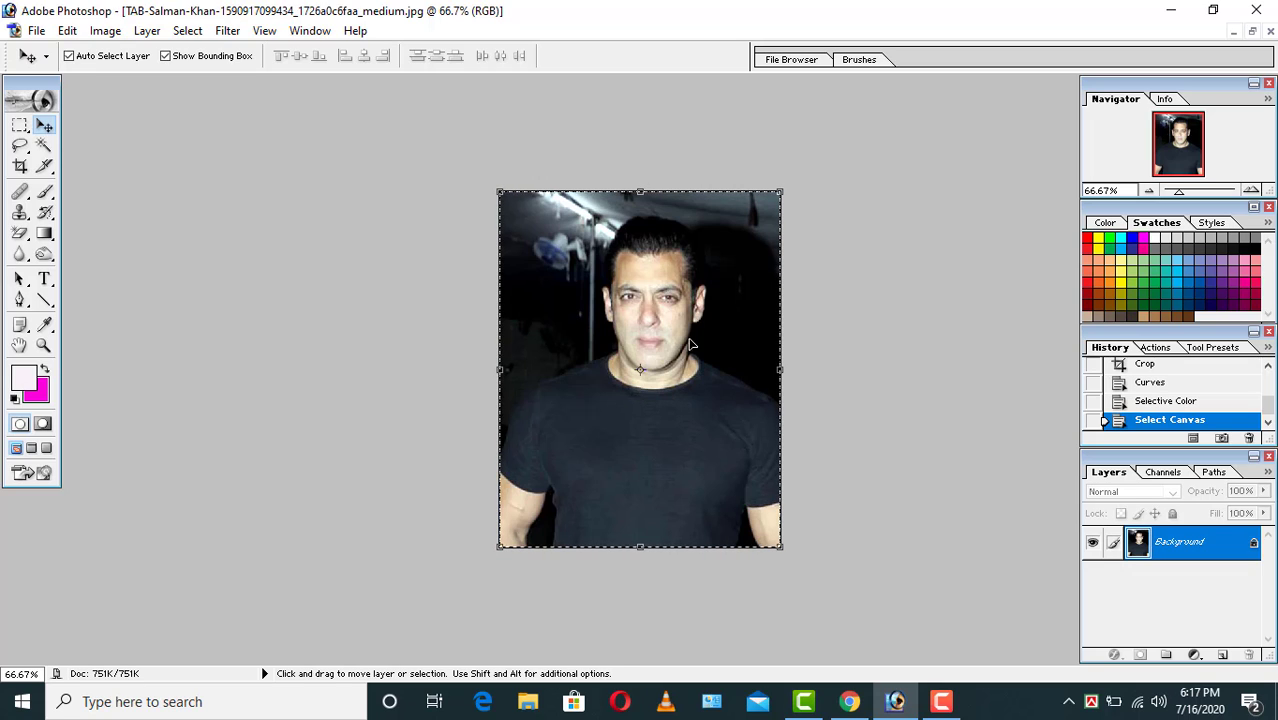
pyautogui.hotkey('ctrl', 't')
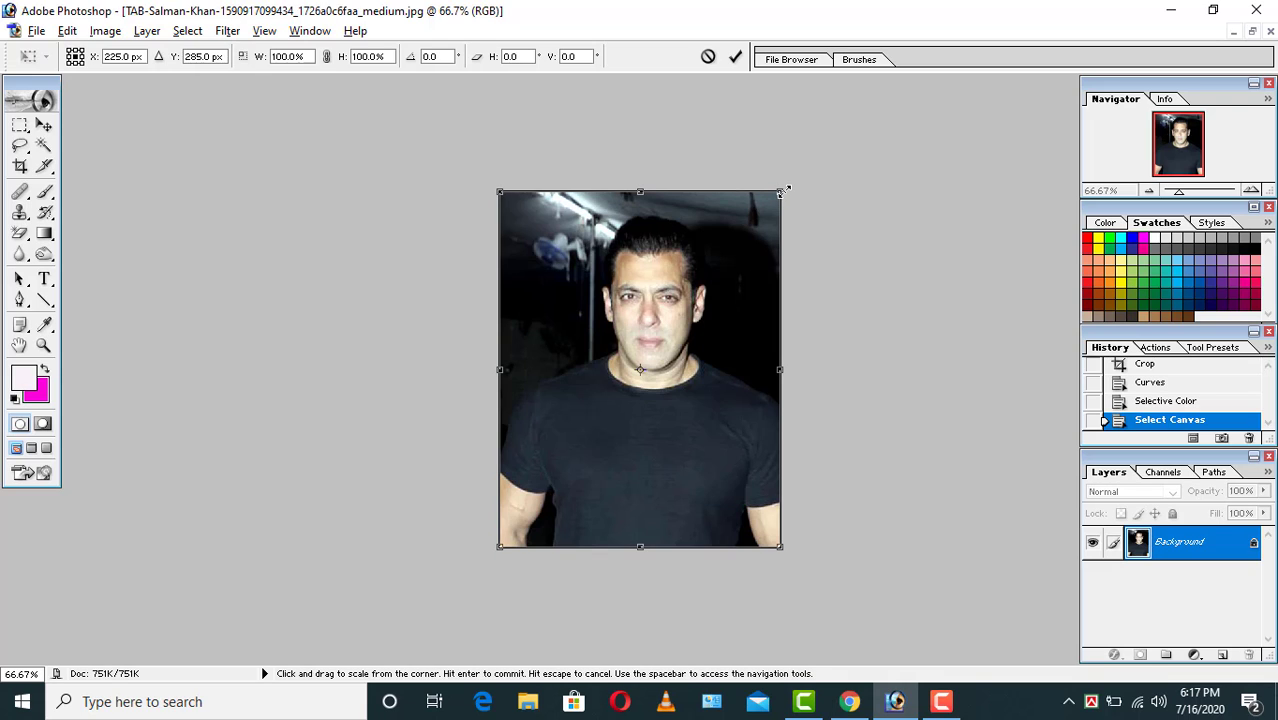
pyautogui.moveTo(818, 166); pyautogui.dragTo(850, 143)
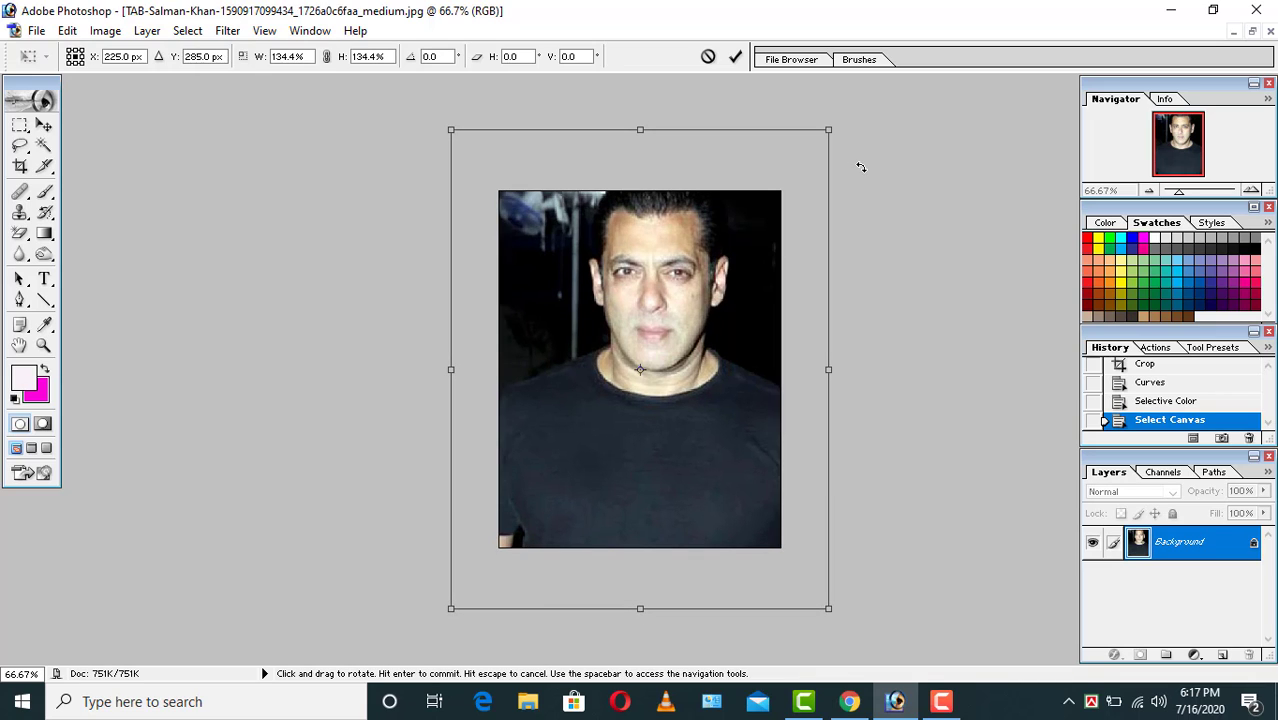
pyautogui.press('Return')
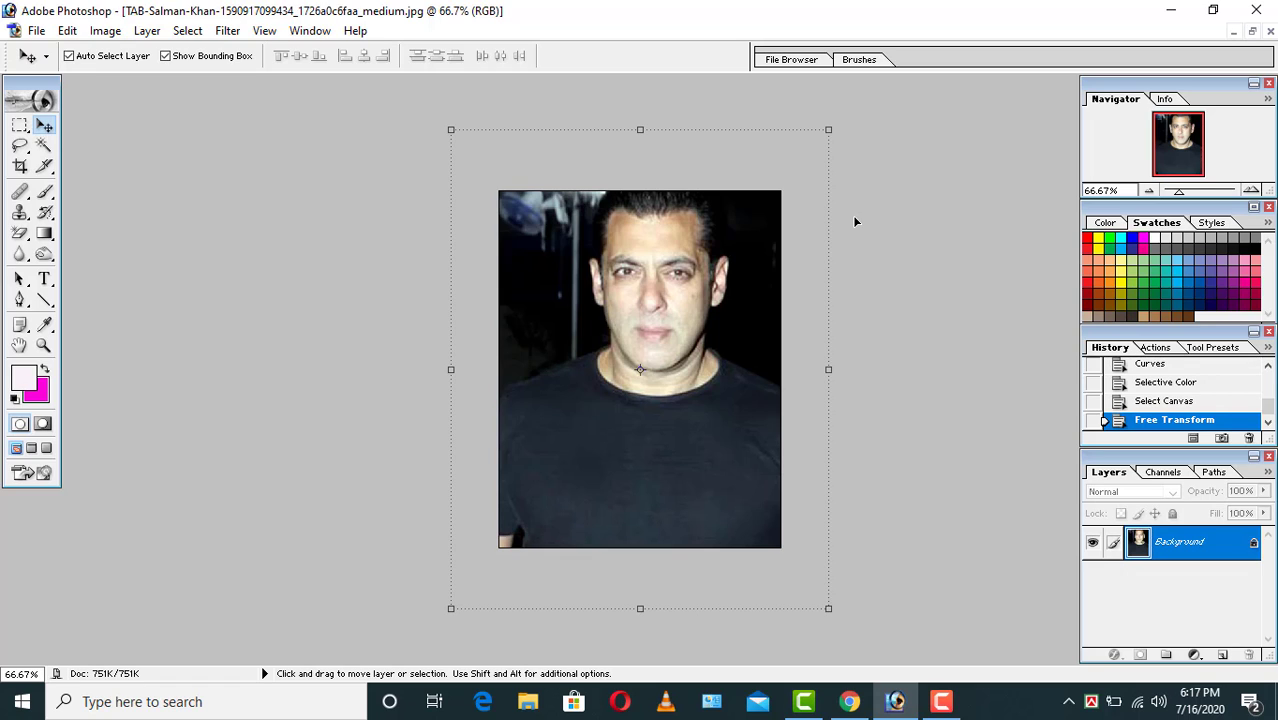
# Nudge the enlarged photo down and slightly left until the man's full head sits inside the canvas with space above the hair
pyautogui.hotkey('shift', 'Down')
pyautogui.hotkey('shift', 'Down')
pyautogui.hotkey('shift', 'Down')
pyautogui.hotkey('shift', 'Down')
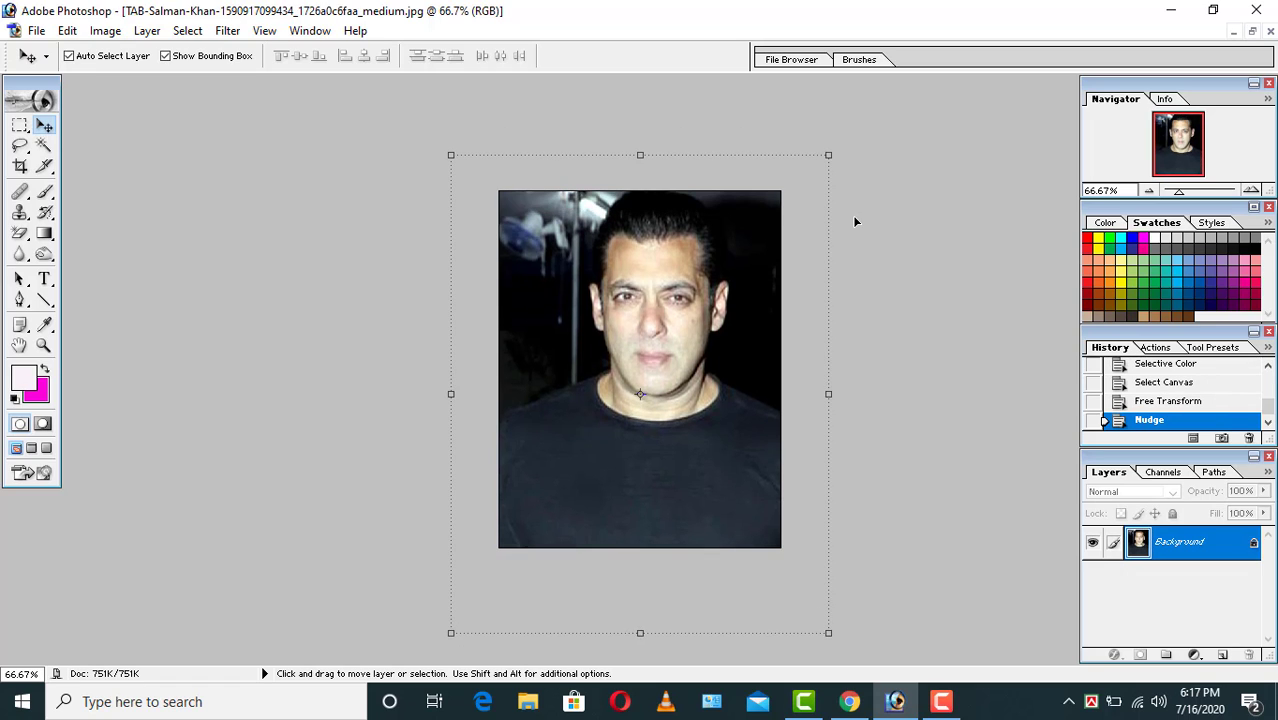
pyautogui.hotkey('shift', 'Down')
pyautogui.hotkey('shift', 'Down')
pyautogui.hotkey('shift', 'Down')
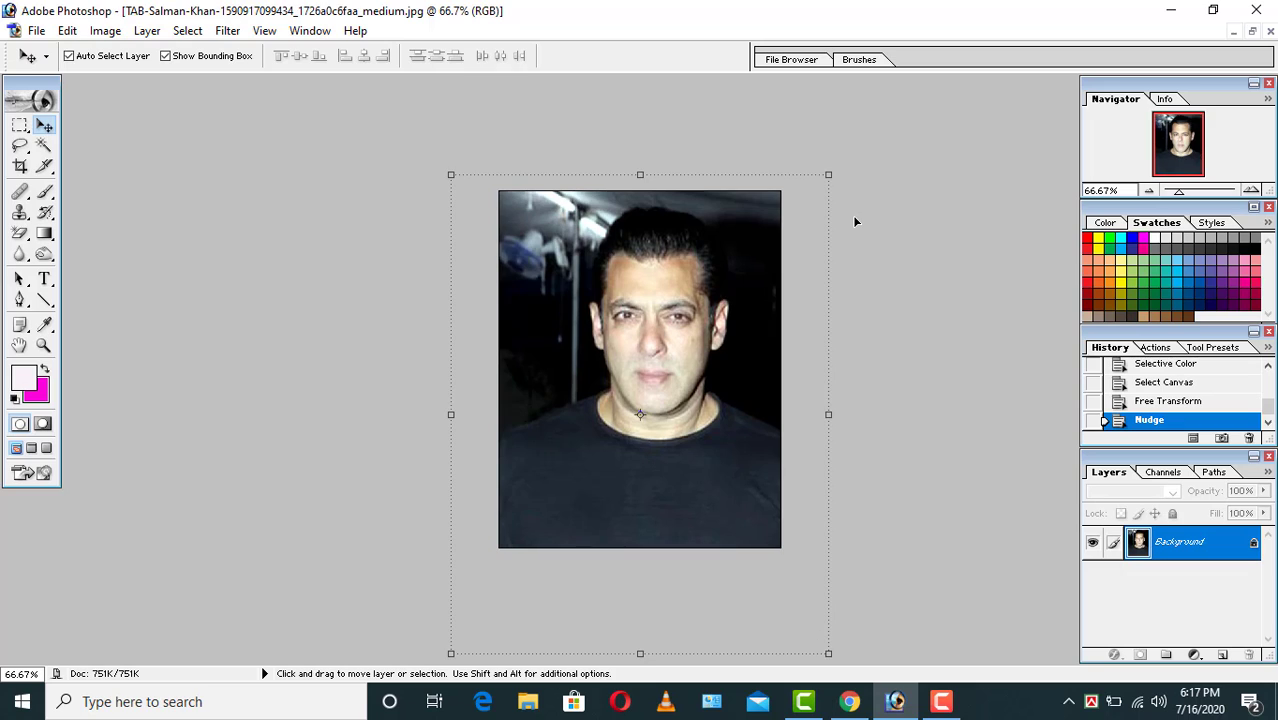
pyautogui.press('Down')
pyautogui.press('Down')
pyautogui.press('Down')
pyautogui.press('Down')
pyautogui.press('Left')
pyautogui.press('Left')
pyautogui.press('Left')
pyautogui.press('Left')
pyautogui.press('Left')
pyautogui.press('Left')
pyautogui.press('Left')
pyautogui.press('Left')
pyautogui.press('Left')
pyautogui.press('Left')
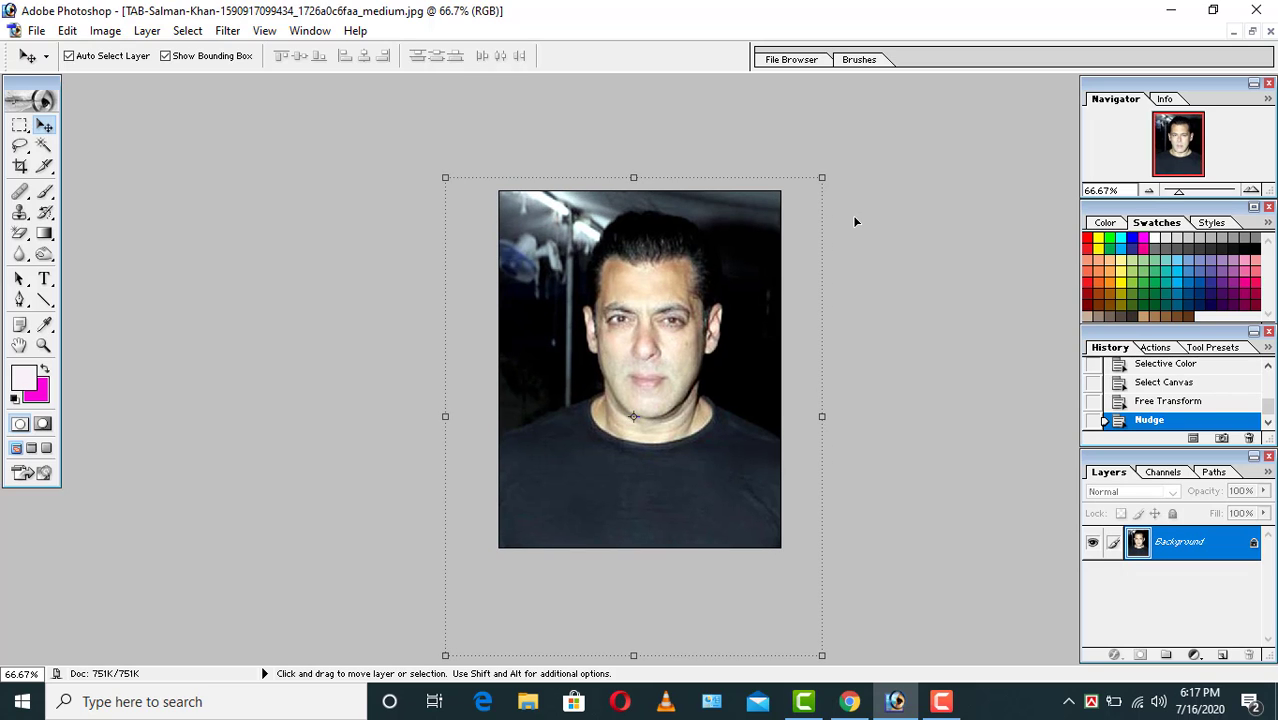
pyautogui.press('Down')
pyautogui.press('Down')
pyautogui.press('Down')
pyautogui.press('Down')
pyautogui.press('Down')
pyautogui.press('Down')
pyautogui.press('Left')
pyautogui.press('Left')
pyautogui.press('Left')
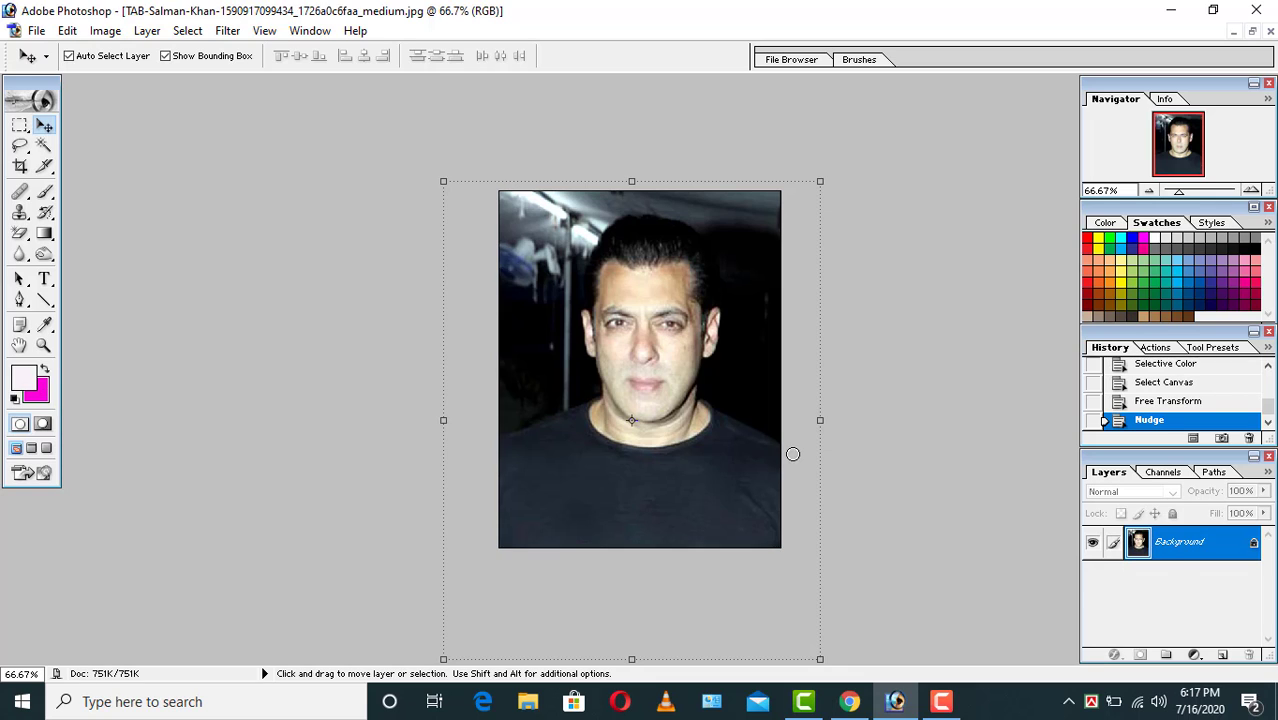
# Set the background color to bright blue 101BF9
pyautogui.click(987, 385)
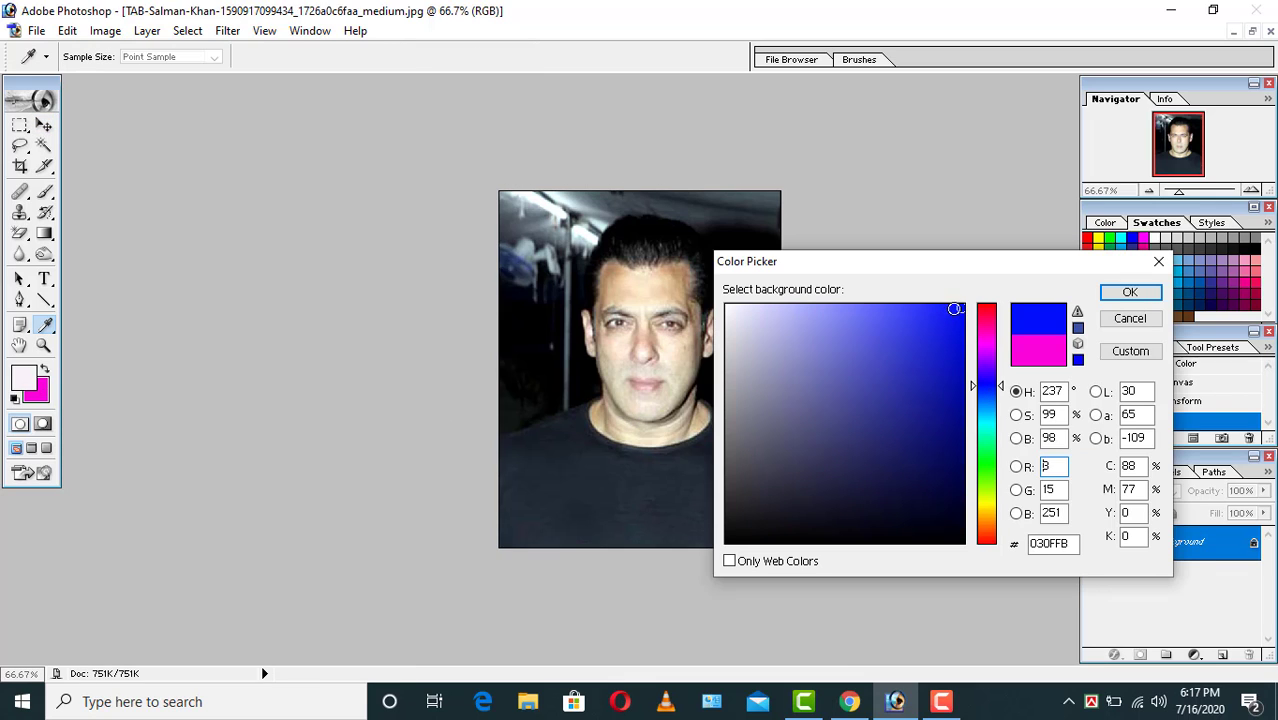
pyautogui.click(949, 310)
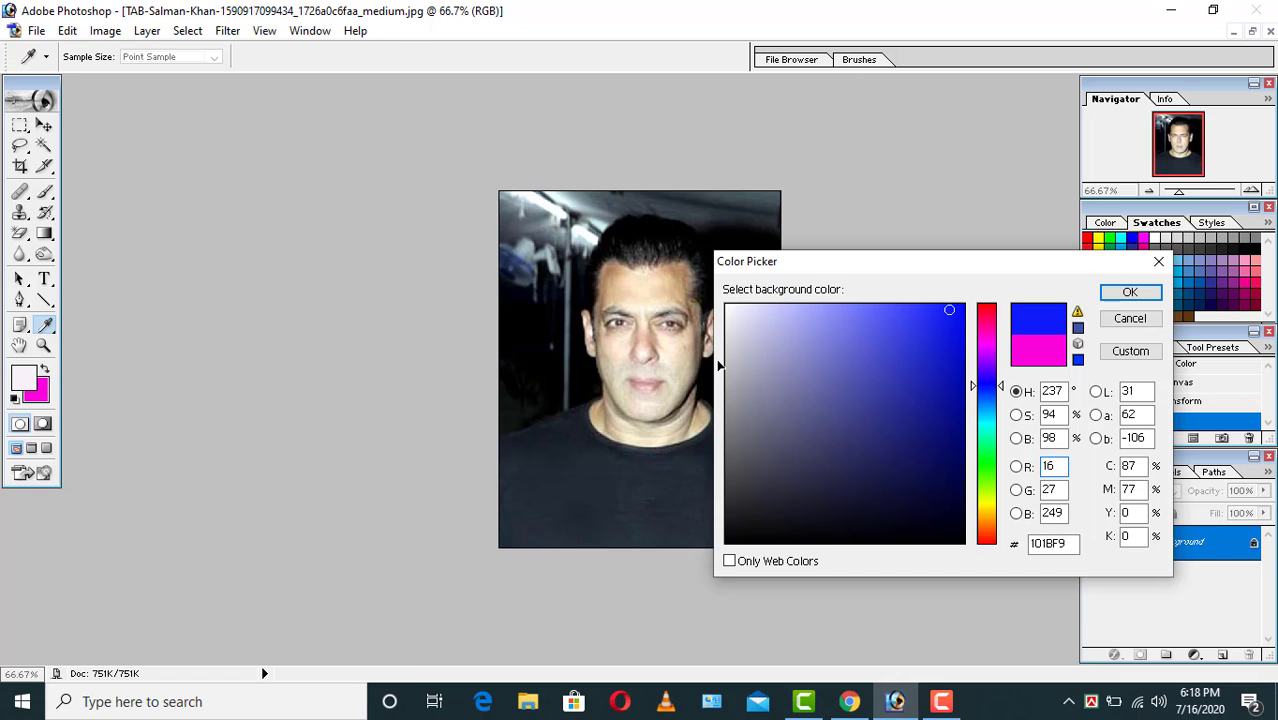
pyautogui.press('Return')
# Try to outline the dark backdrop above the shoulder on the photo's left side with the Pen tool in Shape Layers mode
pyautogui.hotkey('ctrl', '+')
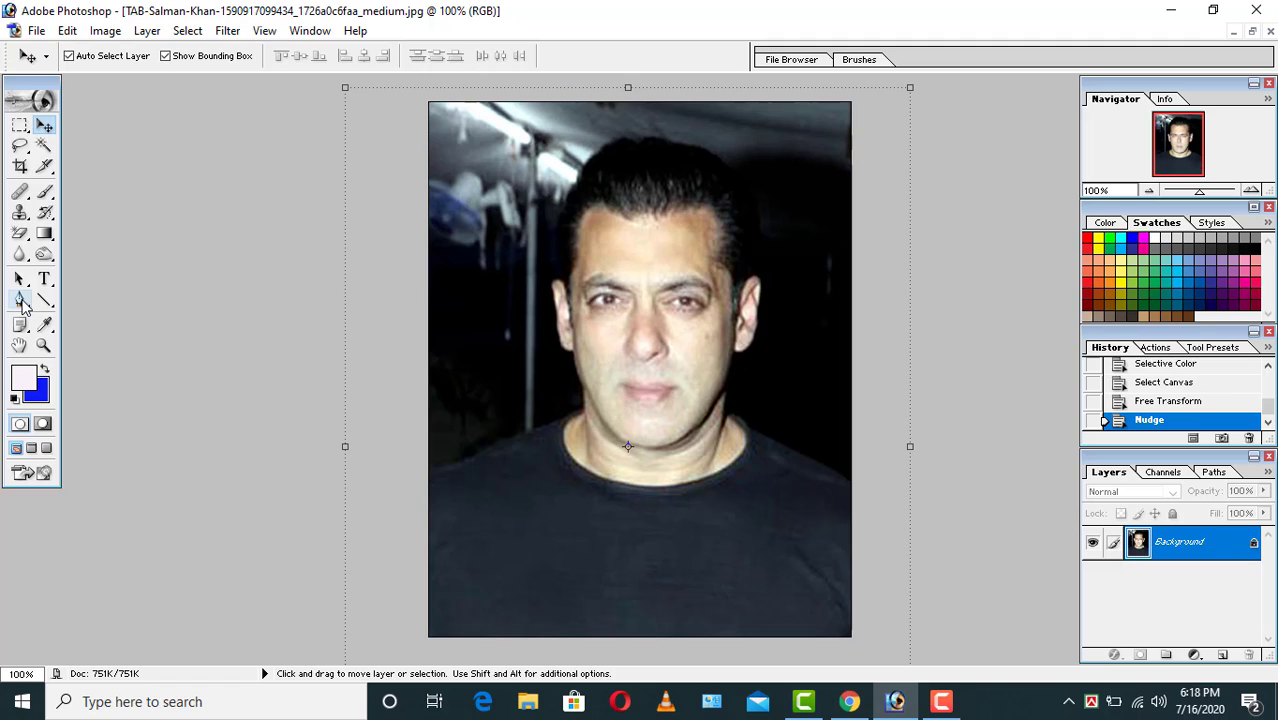
pyautogui.click(21, 302)
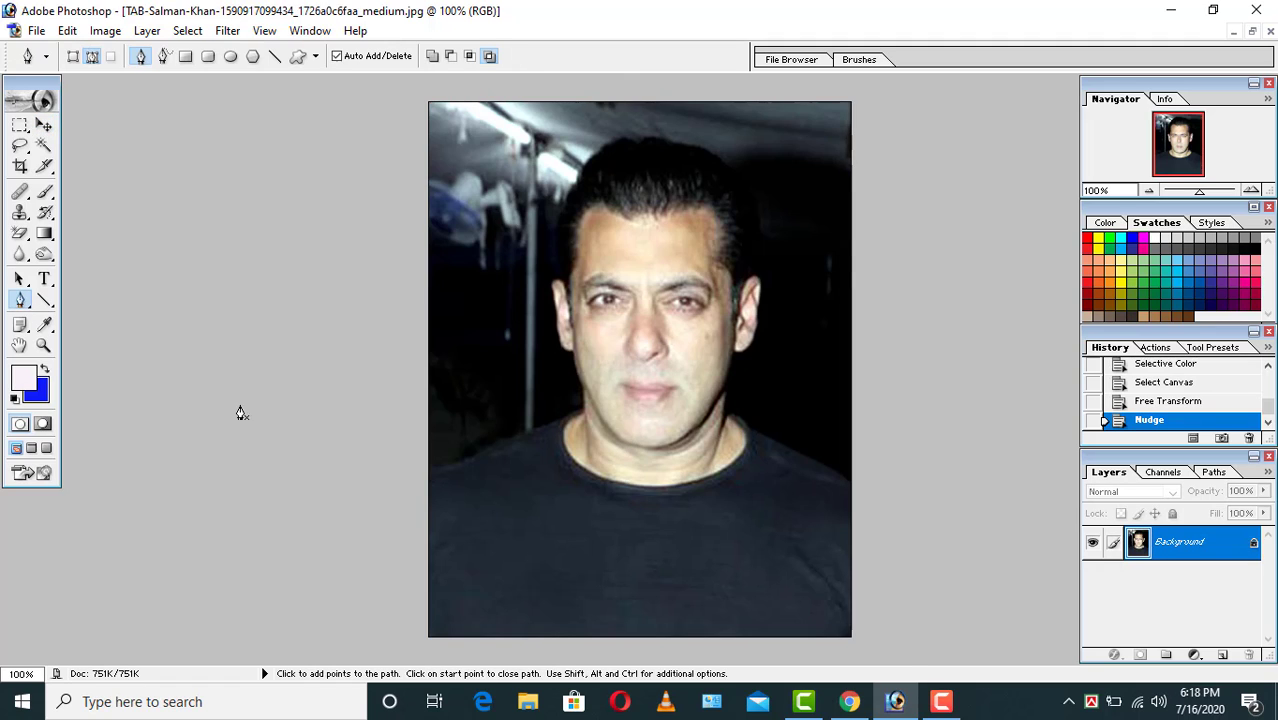
pyautogui.keyDown('ctrl'); pyautogui.click(384, 489); pyautogui.keyUp('ctrl')
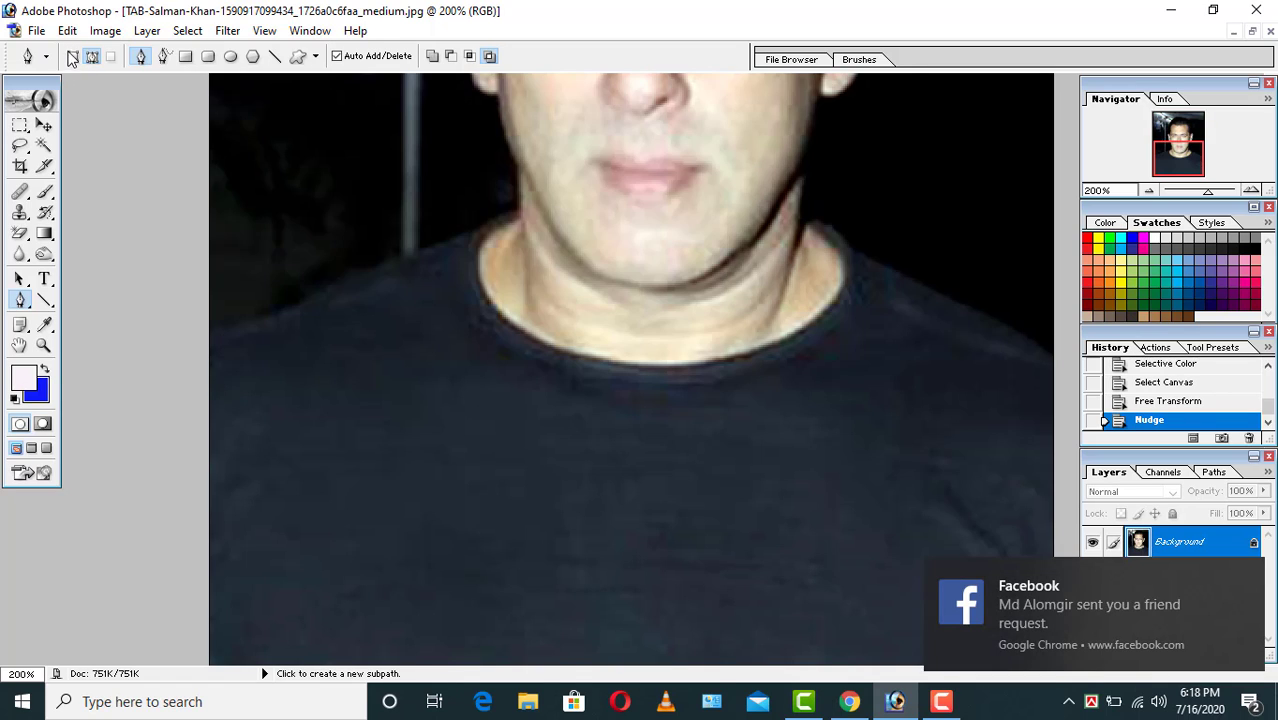
pyautogui.click(73, 56)
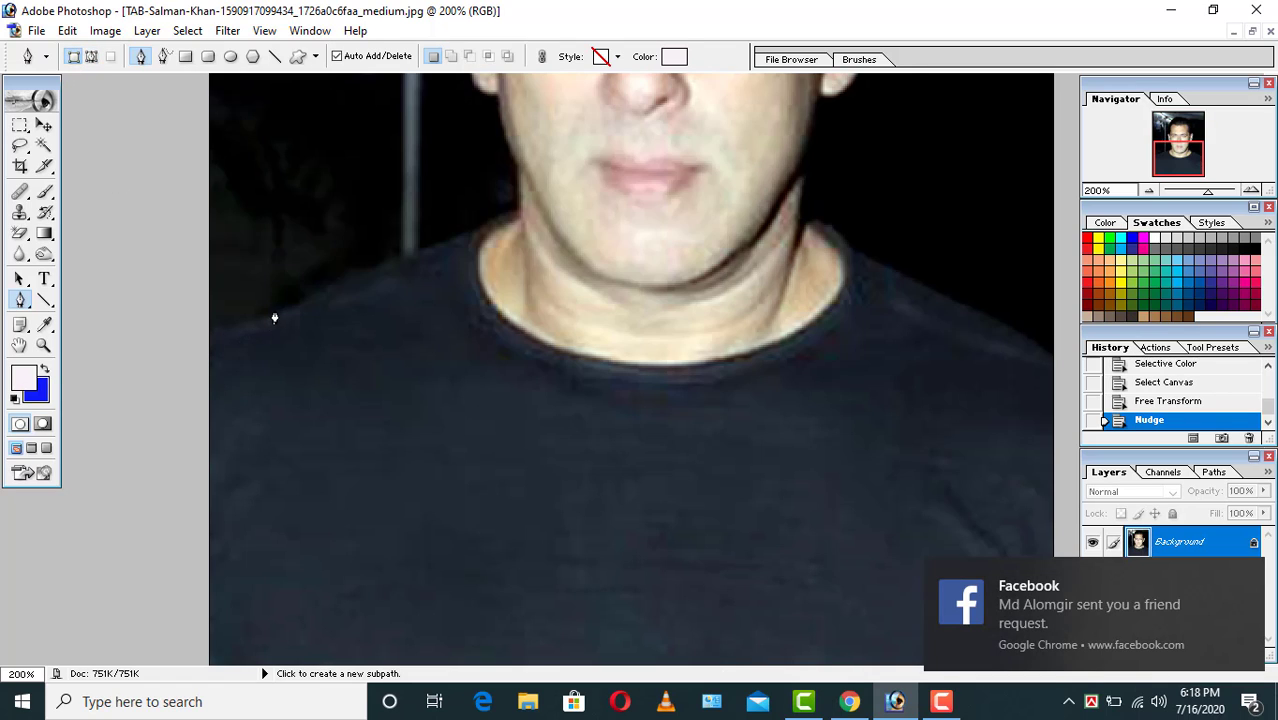
pyautogui.moveTo(277, 310); pyautogui.dragTo(305, 298)
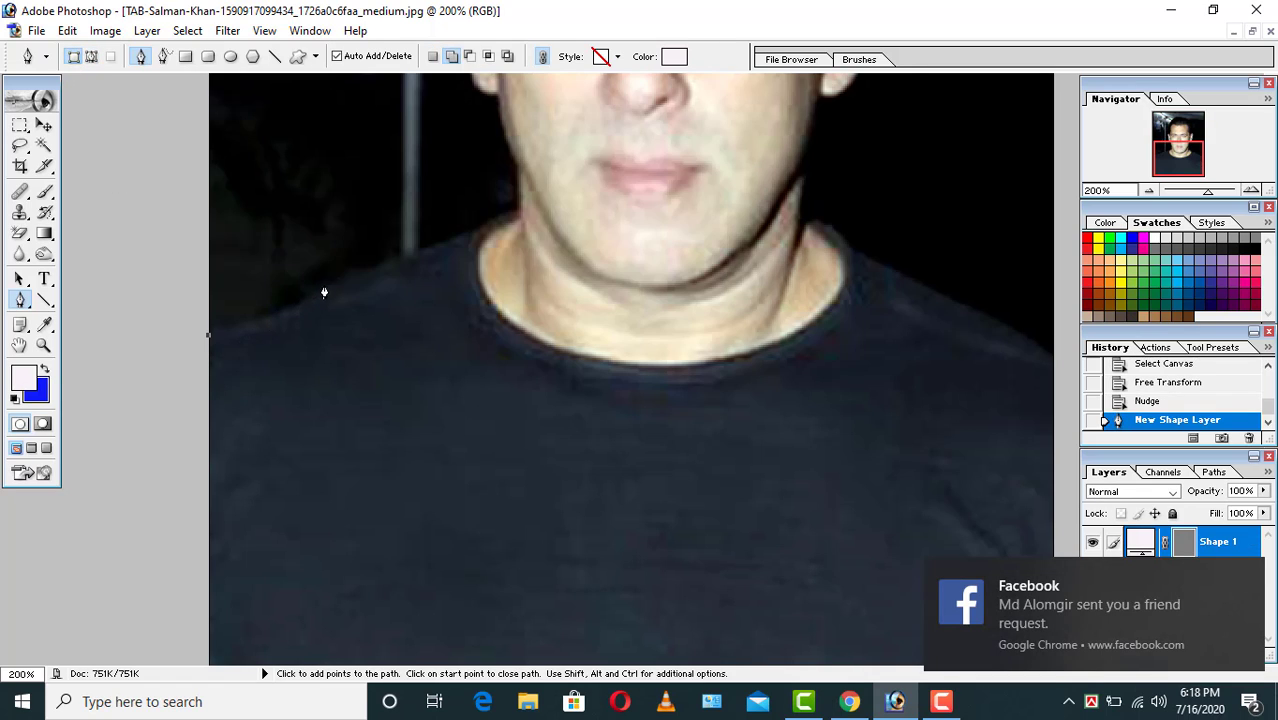
pyautogui.click(390, 261)
pyautogui.click(438, 244)
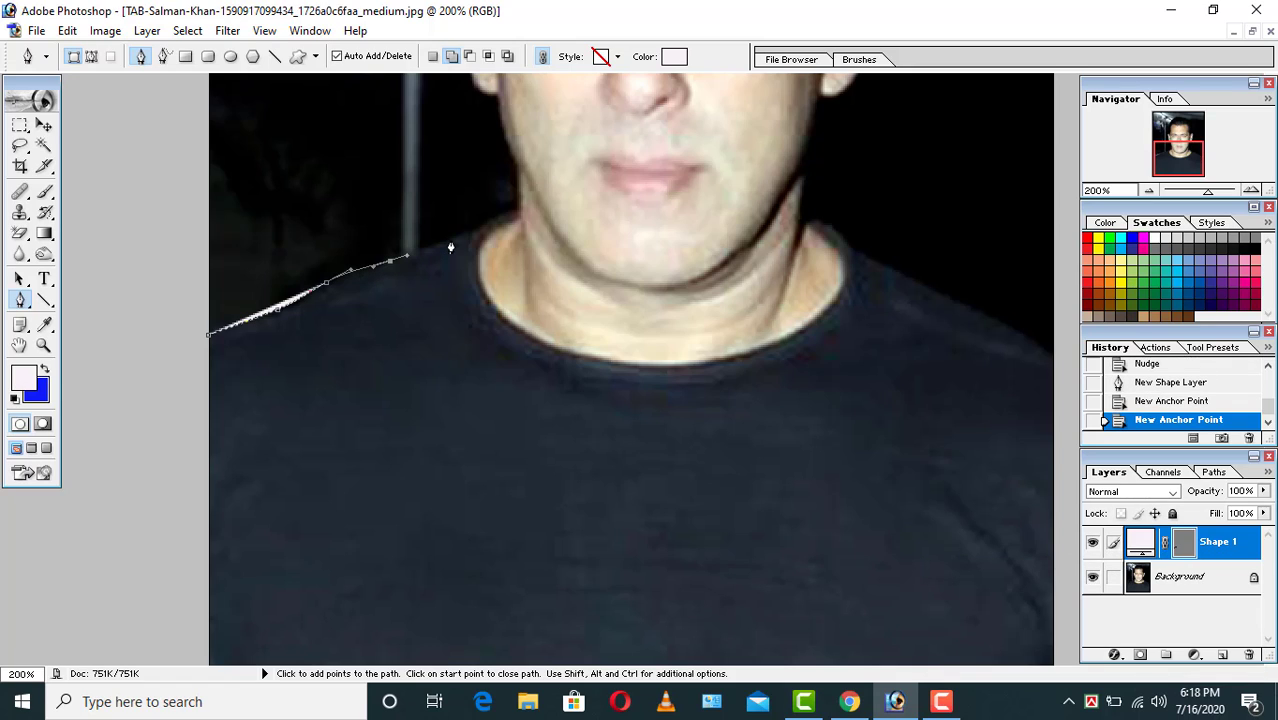
pyautogui.click(445, 240)
pyautogui.click(456, 193)
pyautogui.moveTo(365, 170); pyautogui.dragTo(322, 170)
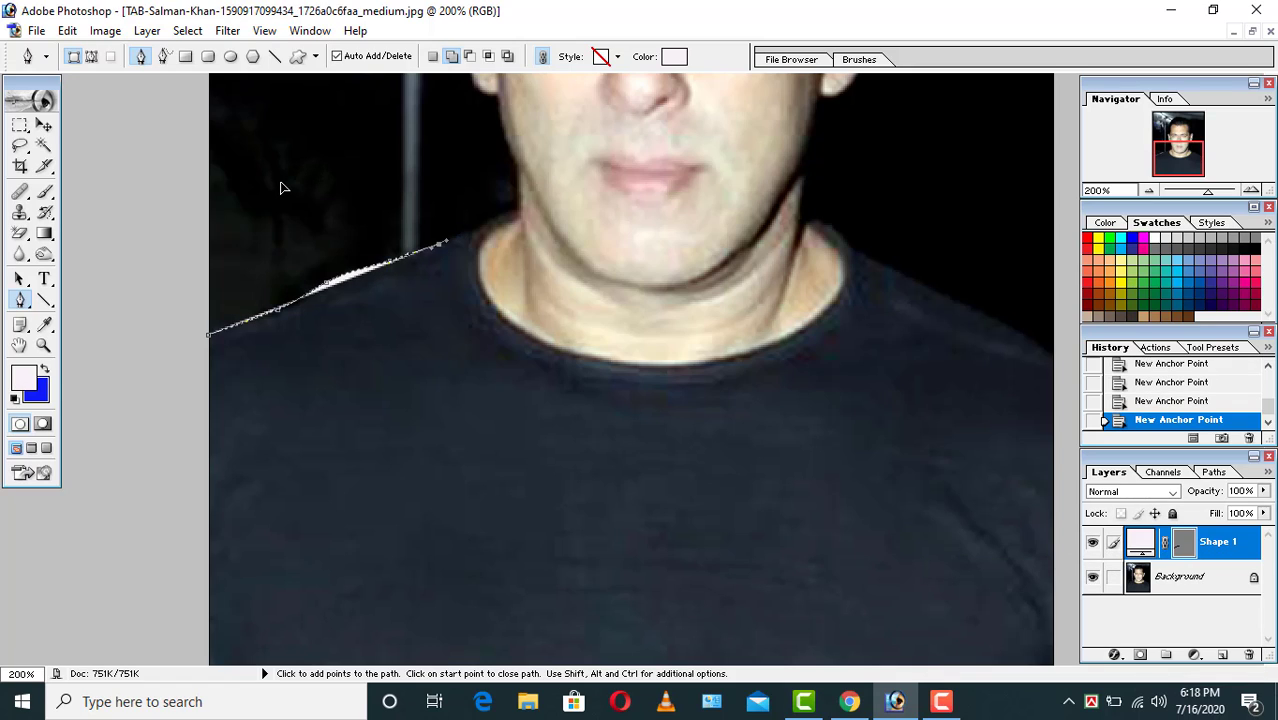
pyautogui.click(283, 180)
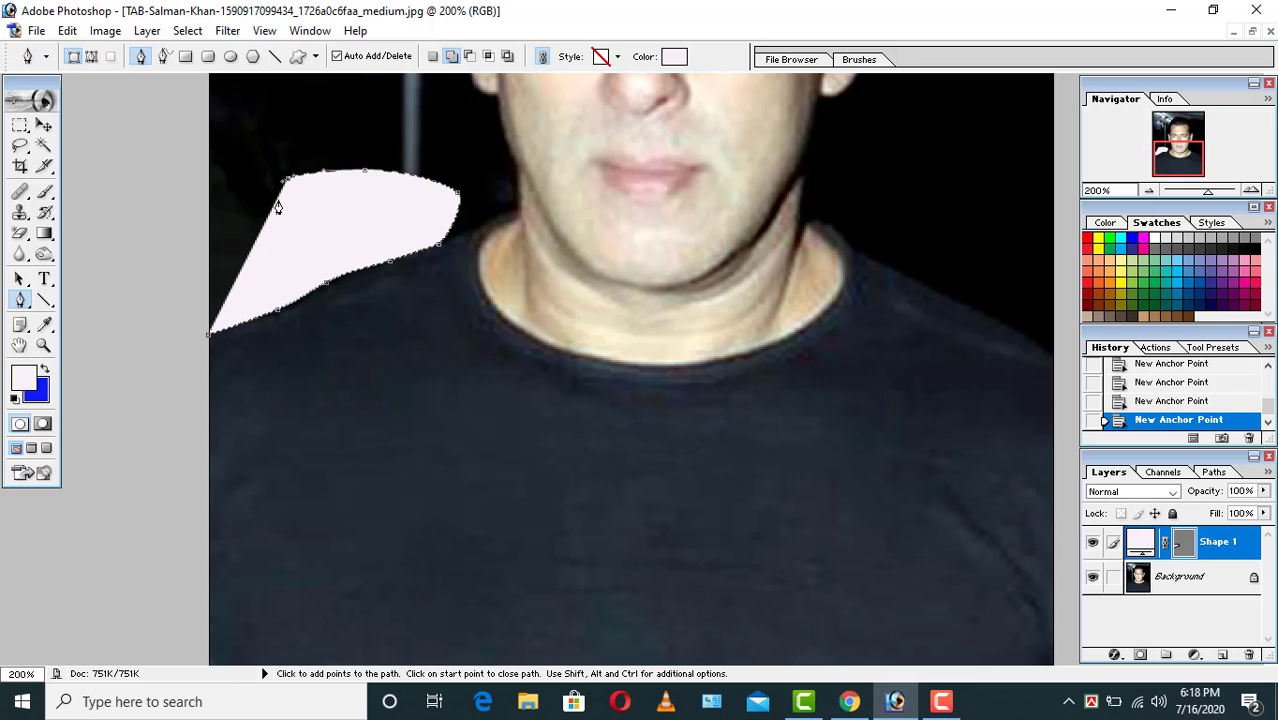
# Undo the anchor points drawn along the shoulder and delete the Shape 1 layer
pyautogui.press('ctrl')
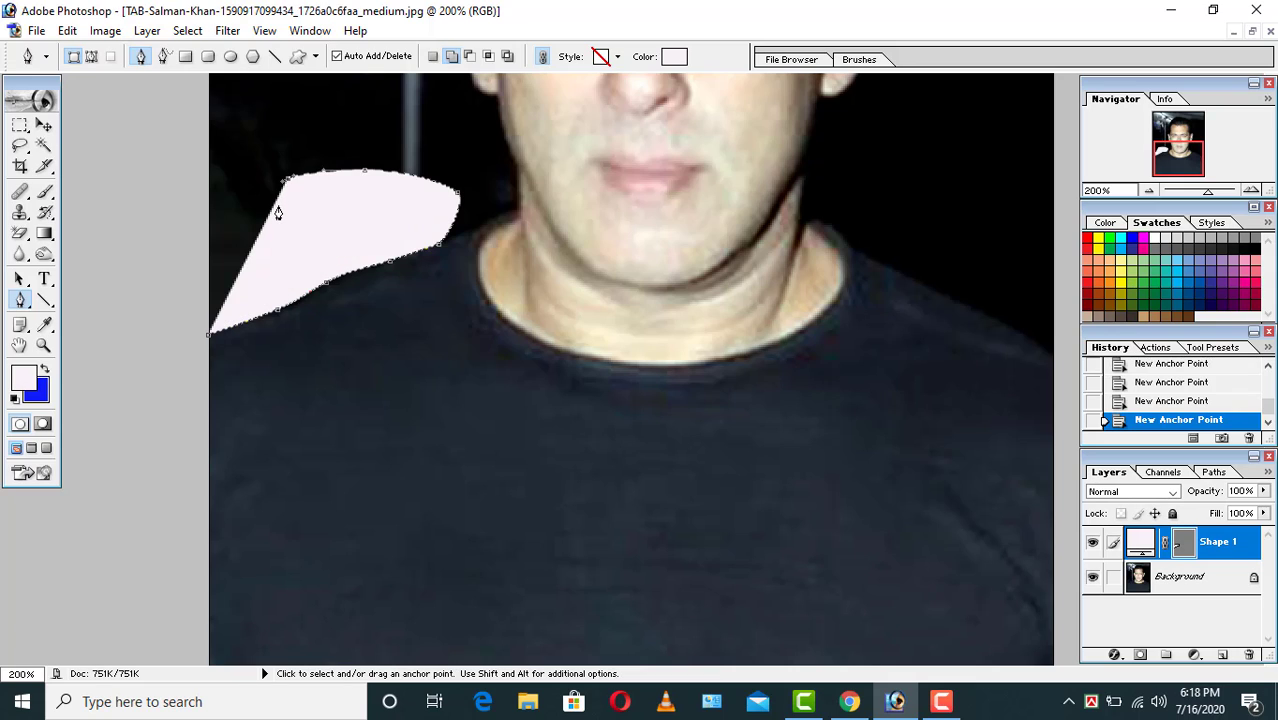
pyautogui.hotkey('ctrl', 'alt', 'z')
pyautogui.hotkey('ctrl', 'alt', 'z')
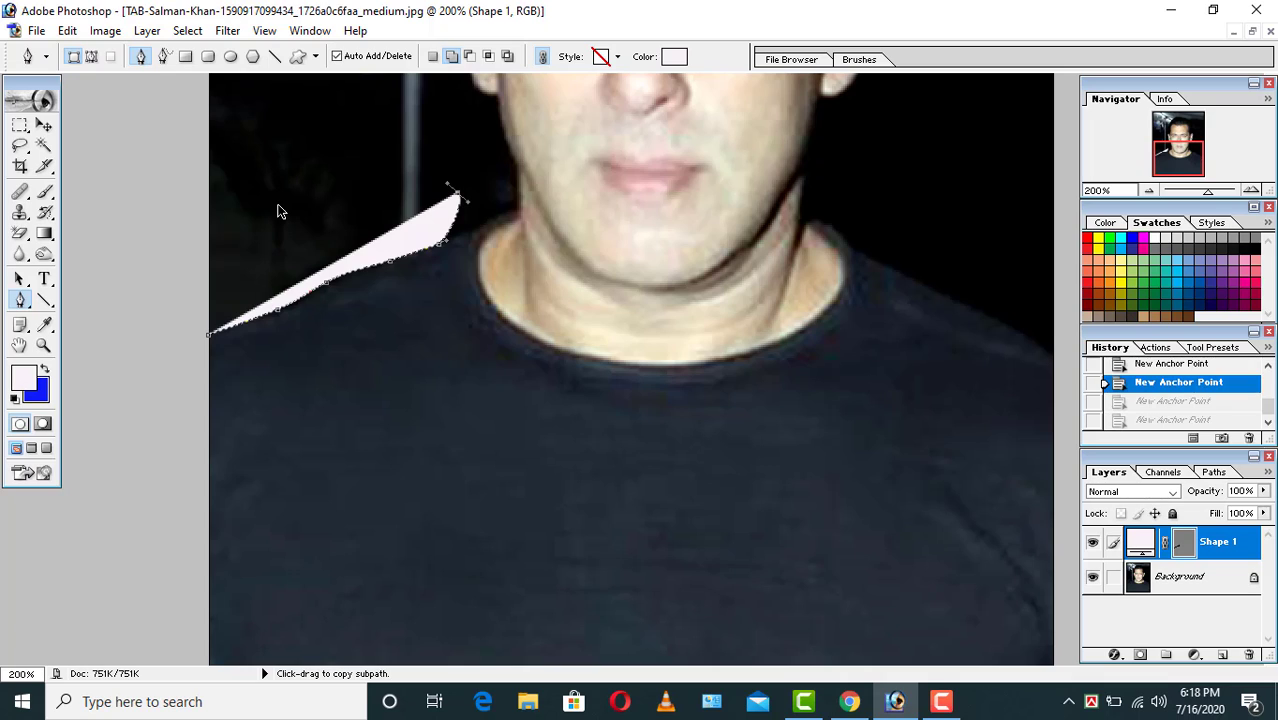
pyautogui.hotkey('ctrl', 'alt', 'z')
pyautogui.hotkey('ctrl', 'alt', 'z')
pyautogui.hotkey('ctrl', 'alt', 'z')
pyautogui.hotkey('ctrl', 'alt', 'z')
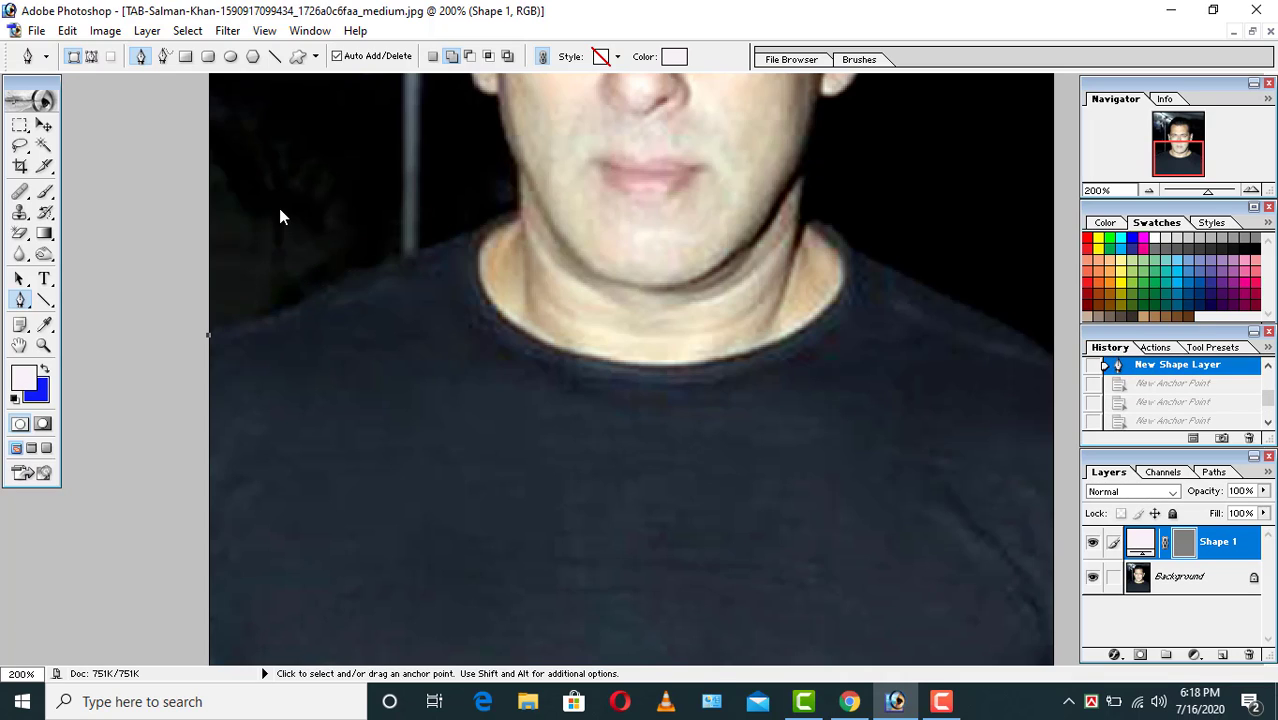
pyautogui.press('Delete')
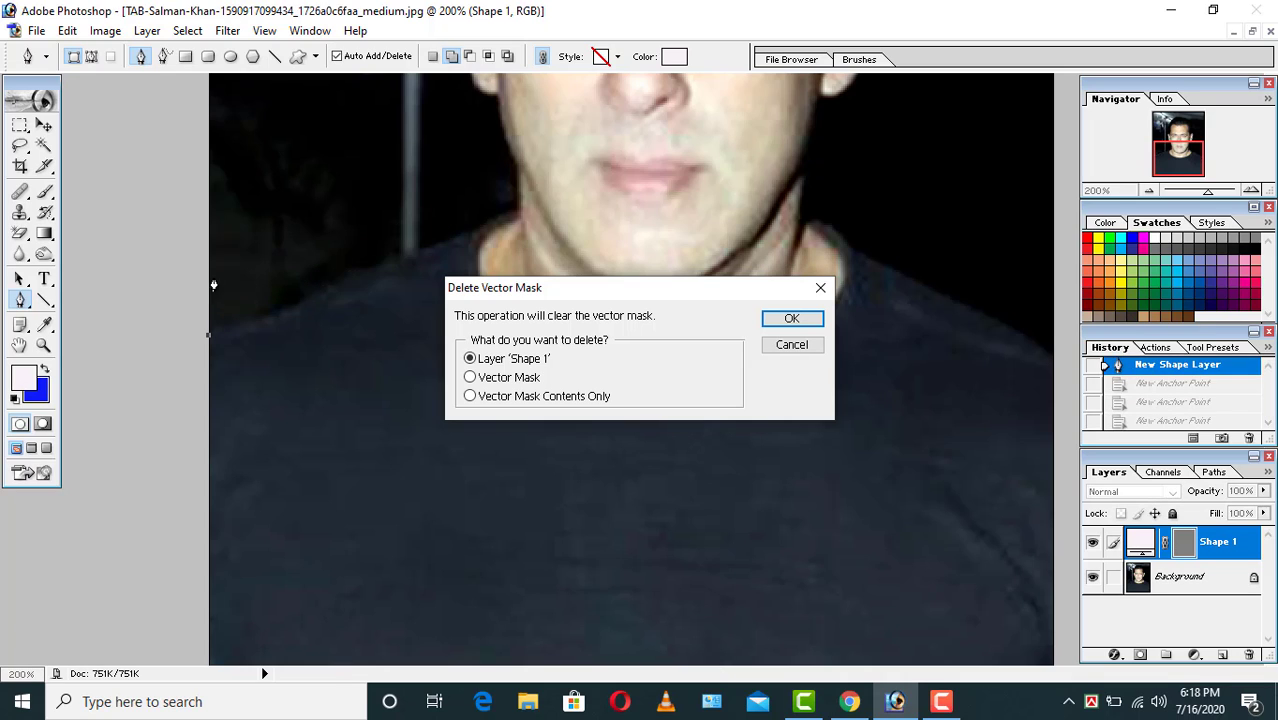
pyautogui.press('Return')
# Switch the Pen tool to Paths mode and trace the shoulder on the photo's left side up to the neck
pyautogui.click(75, 58)
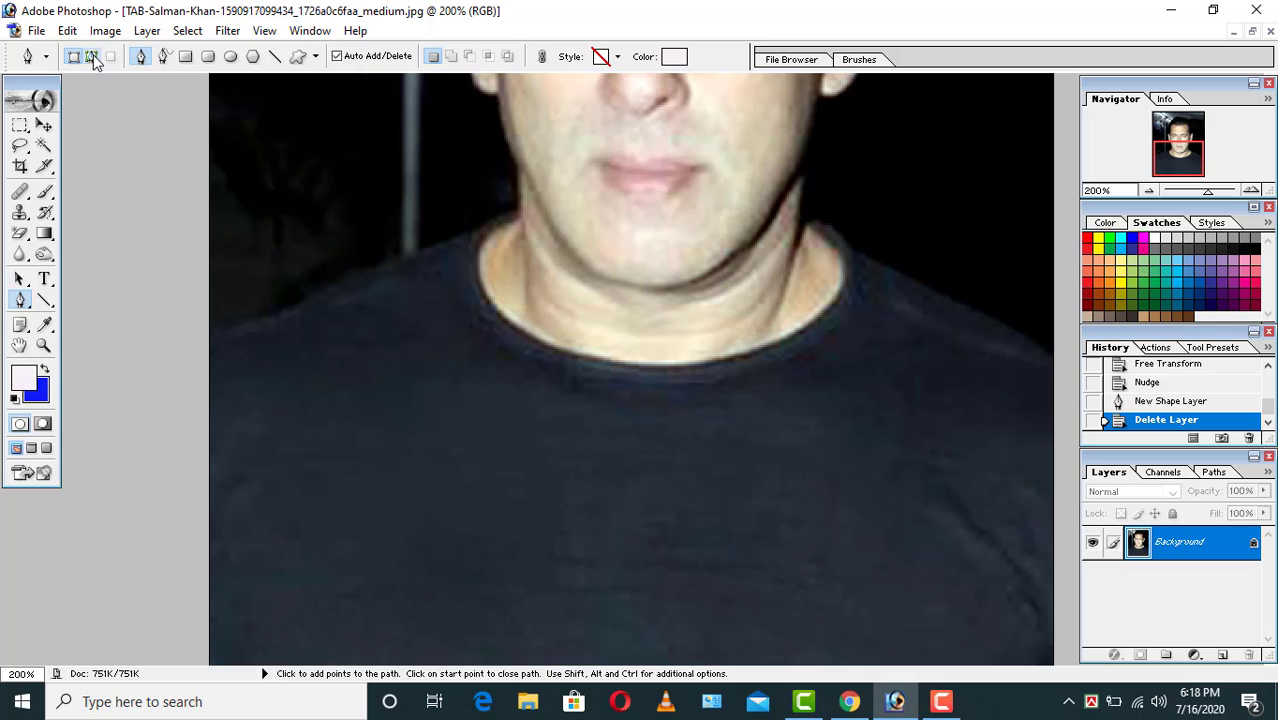
pyautogui.click(93, 57)
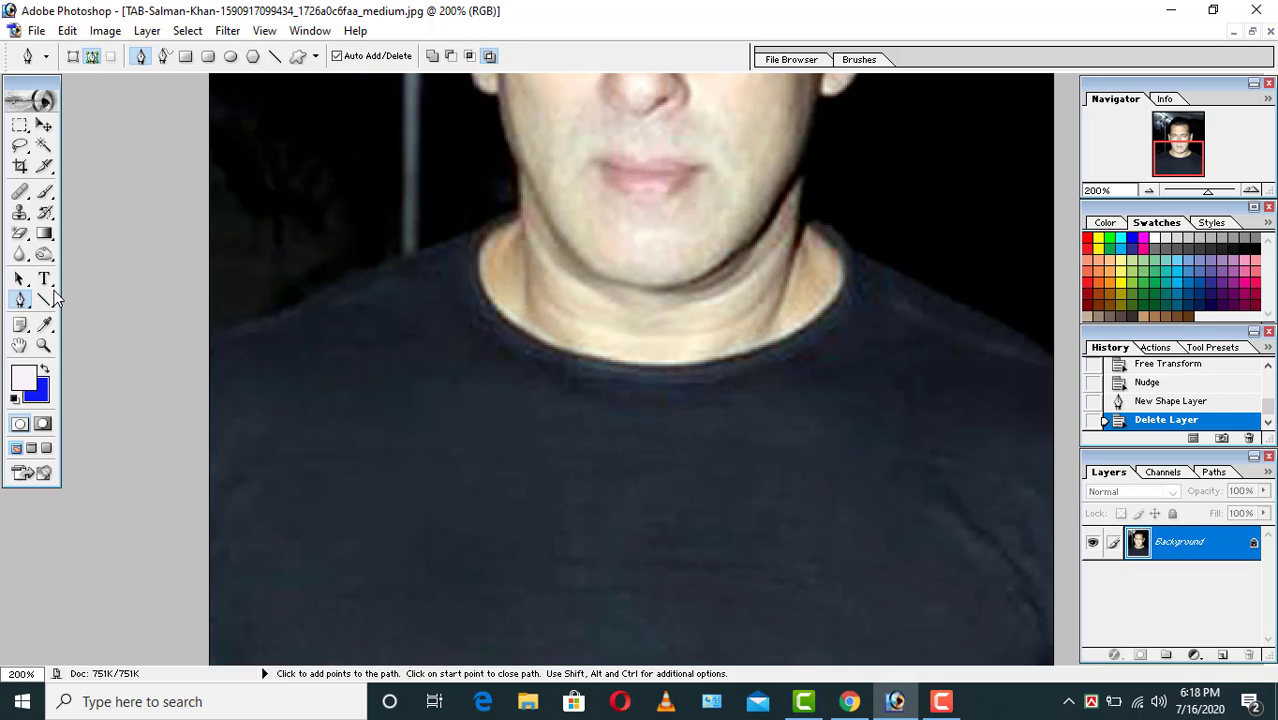
pyautogui.click(209, 342)
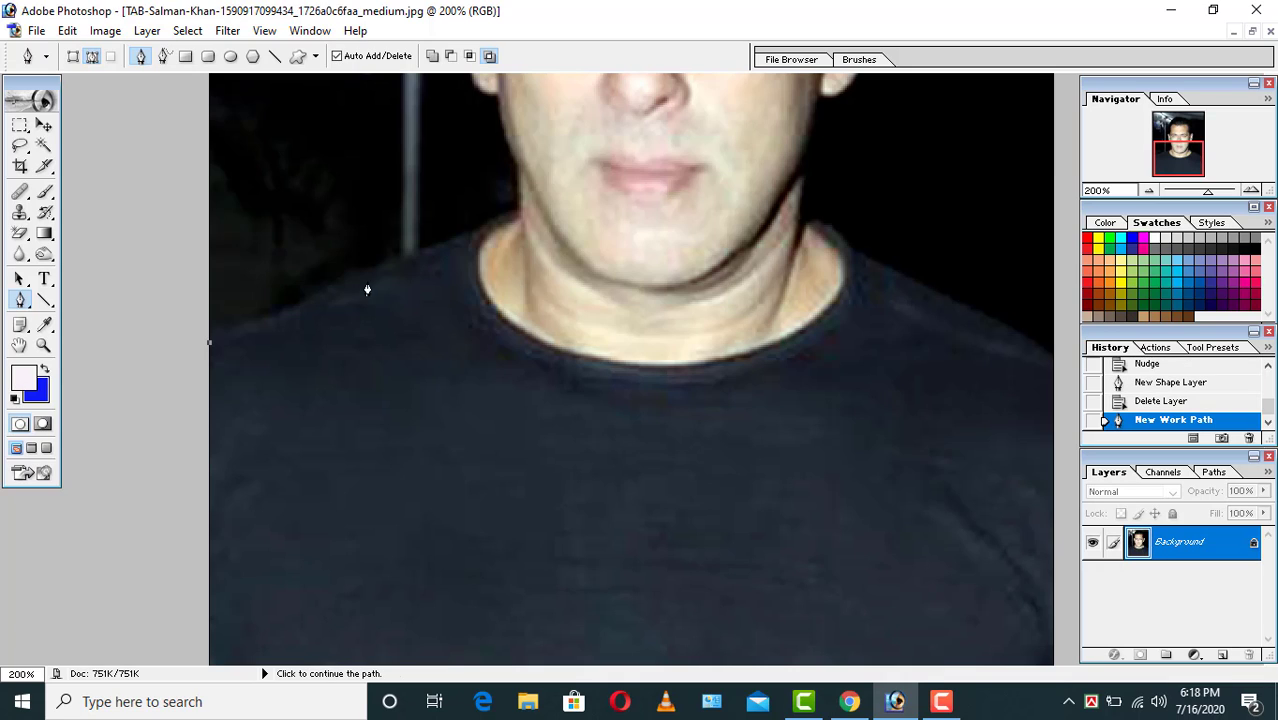
pyautogui.click(397, 266)
pyautogui.click(432, 248)
pyautogui.click(481, 233)
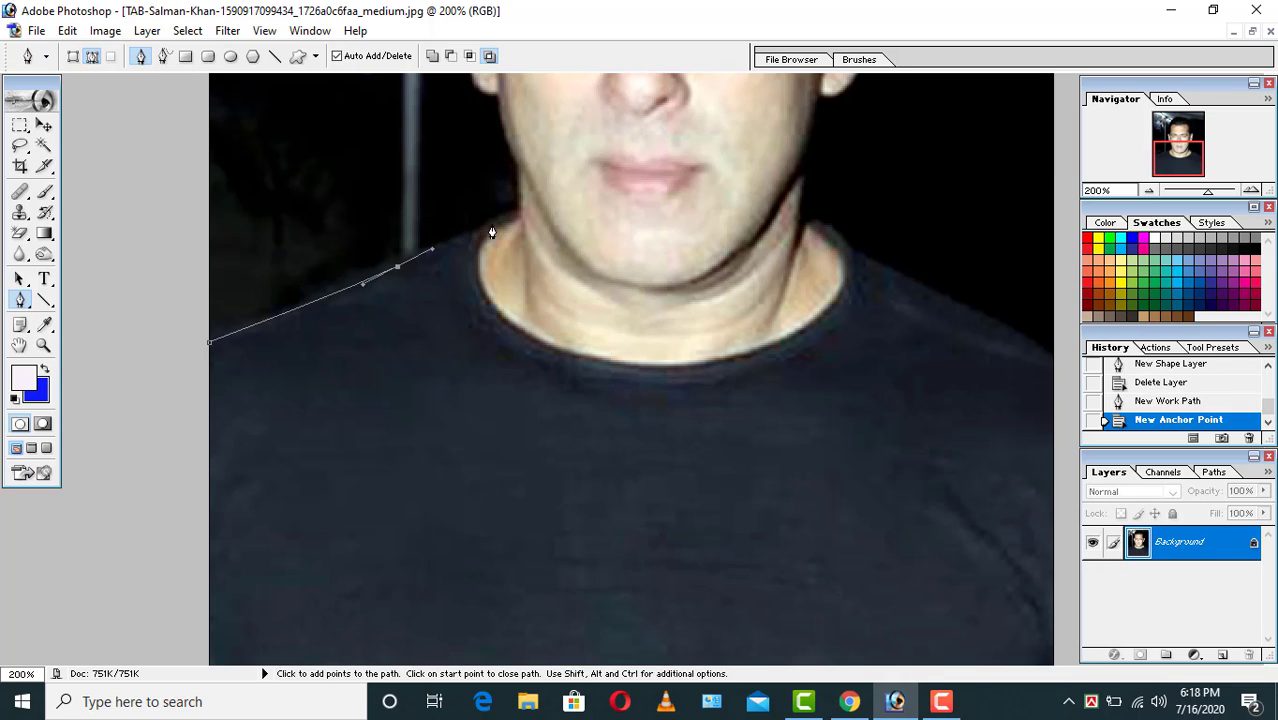
pyautogui.click(505, 217)
pyautogui.click(516, 216)
# Continue the path up the neck and jaw and around the outer edge of the ear on the photo's left side
pyautogui.keyDown('ctrl'); pyautogui.click(553, 206); pyautogui.keyUp('ctrl')
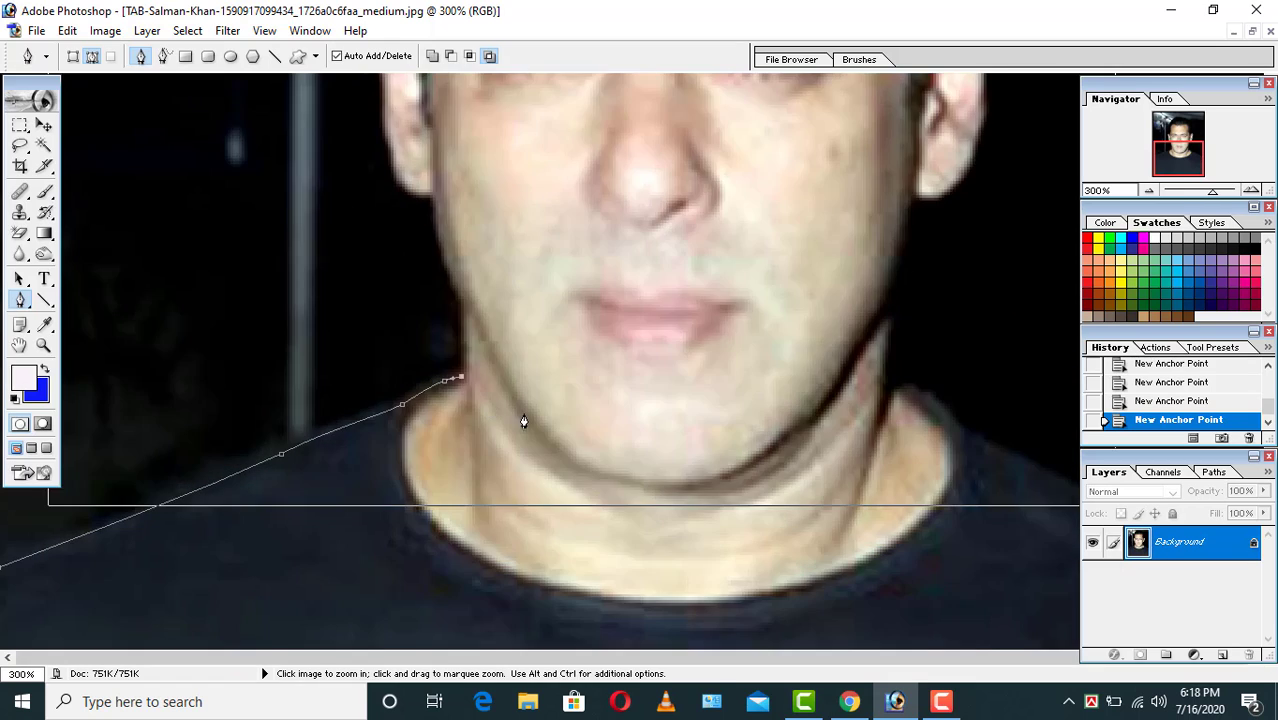
pyautogui.keyDown('ctrl'); pyautogui.click(513, 514); pyautogui.keyUp('ctrl')
pyautogui.click(511, 492)
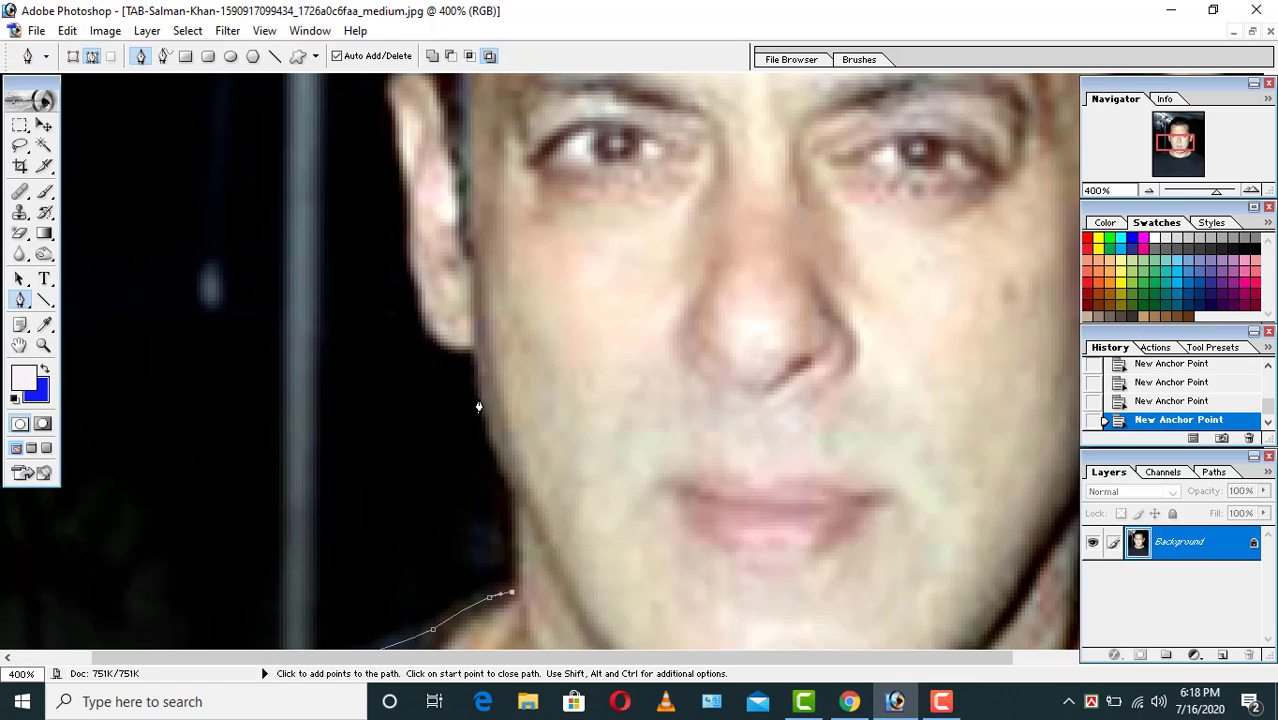
pyautogui.click(476, 395)
pyautogui.click(475, 352)
pyautogui.click(423, 317)
pyautogui.moveTo(423, 317); pyautogui.dragTo(414, 279)
pyautogui.moveTo(393, 149); pyautogui.dragTo(403, 301)
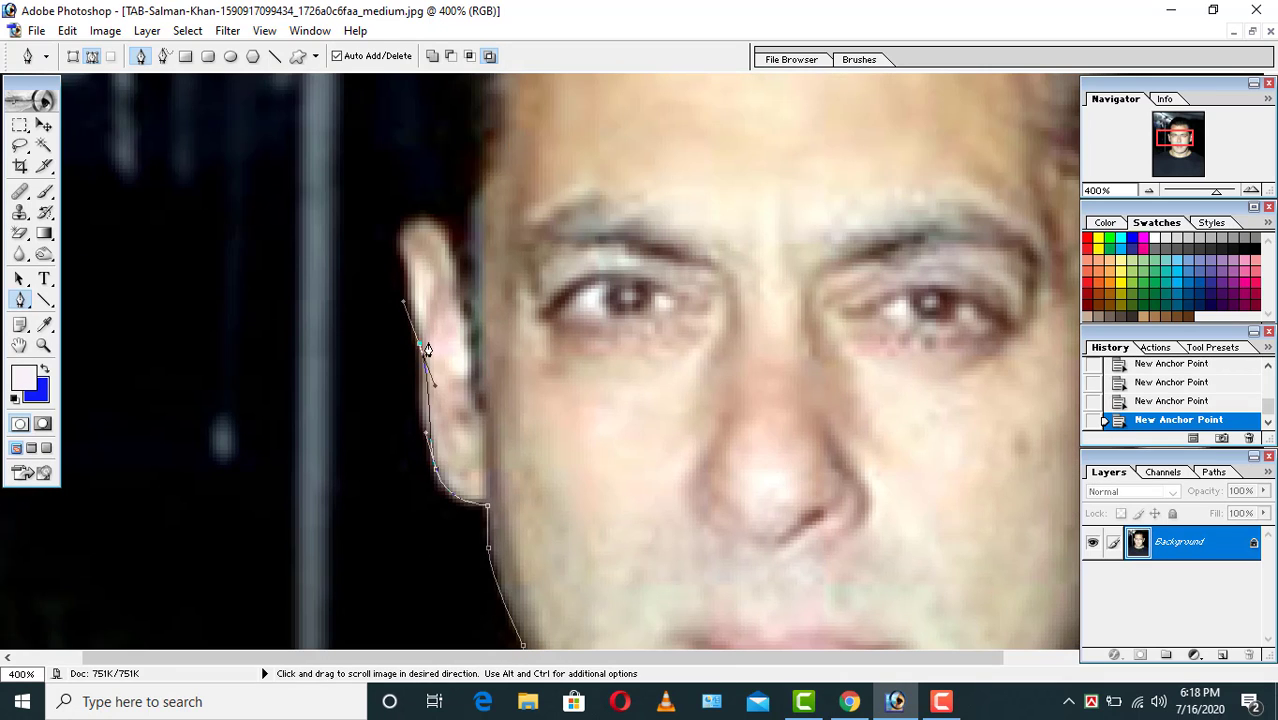
pyautogui.scroll(3, 445, 347)
pyautogui.moveTo(418, 348); pyautogui.dragTo(407, 474)
# Continue the path from the top of the ear around the hair and over the crown to the photo's right side
pyautogui.moveTo(418, 296); pyautogui.dragTo(445, 224)
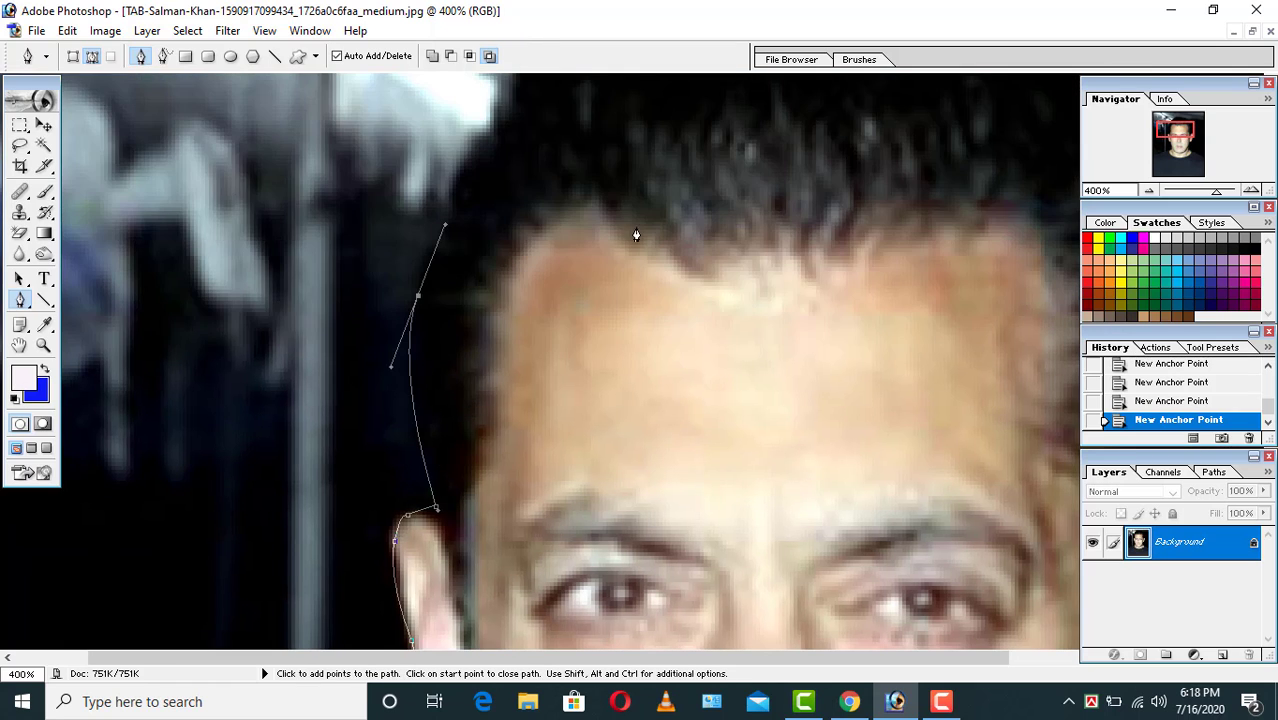
pyautogui.scroll(5, 746, 232)
pyautogui.moveTo(814, 234); pyautogui.dragTo(888, 239)
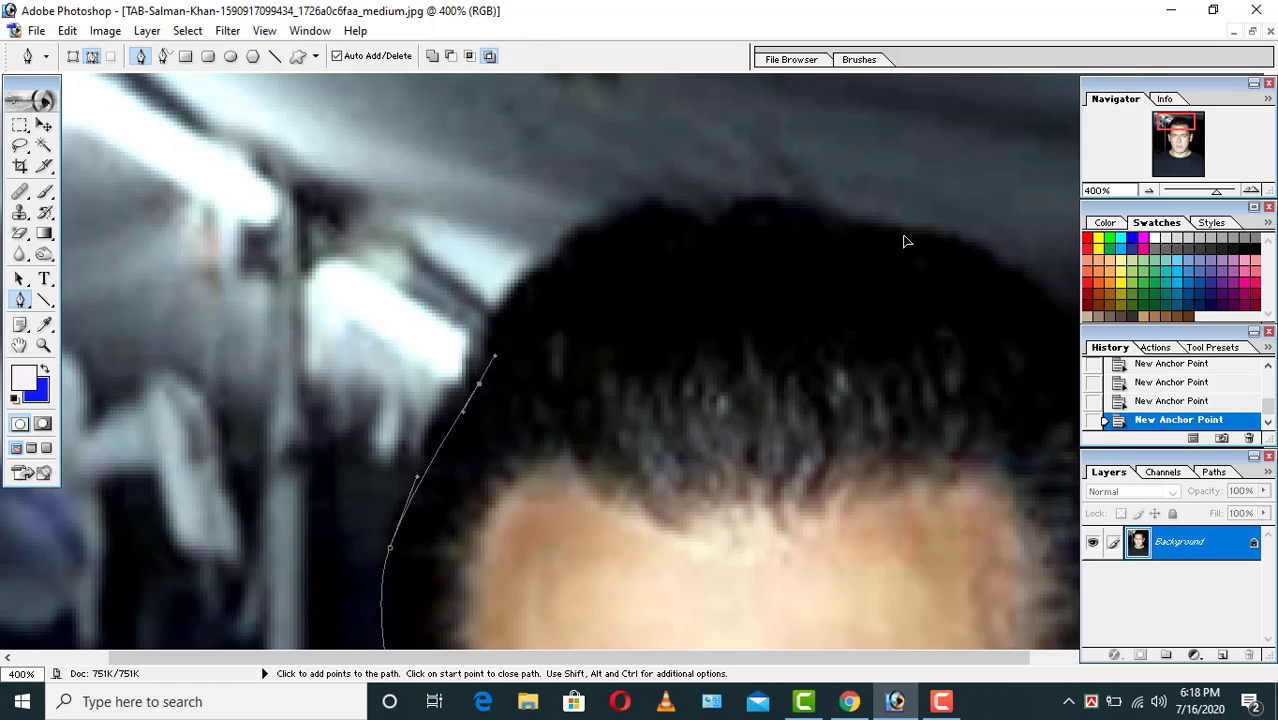
pyautogui.moveTo(838, 327); pyautogui.dragTo(611, 262)
pyautogui.moveTo(876, 332)
pyautogui.mouseDown()
pyautogui.moveTo(860, 392)
pyautogui.moveTo(869, 463)
pyautogui.moveTo(882, 347)
pyautogui.mouseUp()
pyautogui.moveTo(849, 278); pyautogui.dragTo(812, 268)
# Extend the path down the side of the hair and around the ear on the photo's right side
pyautogui.scroll(-4, 853, 386)
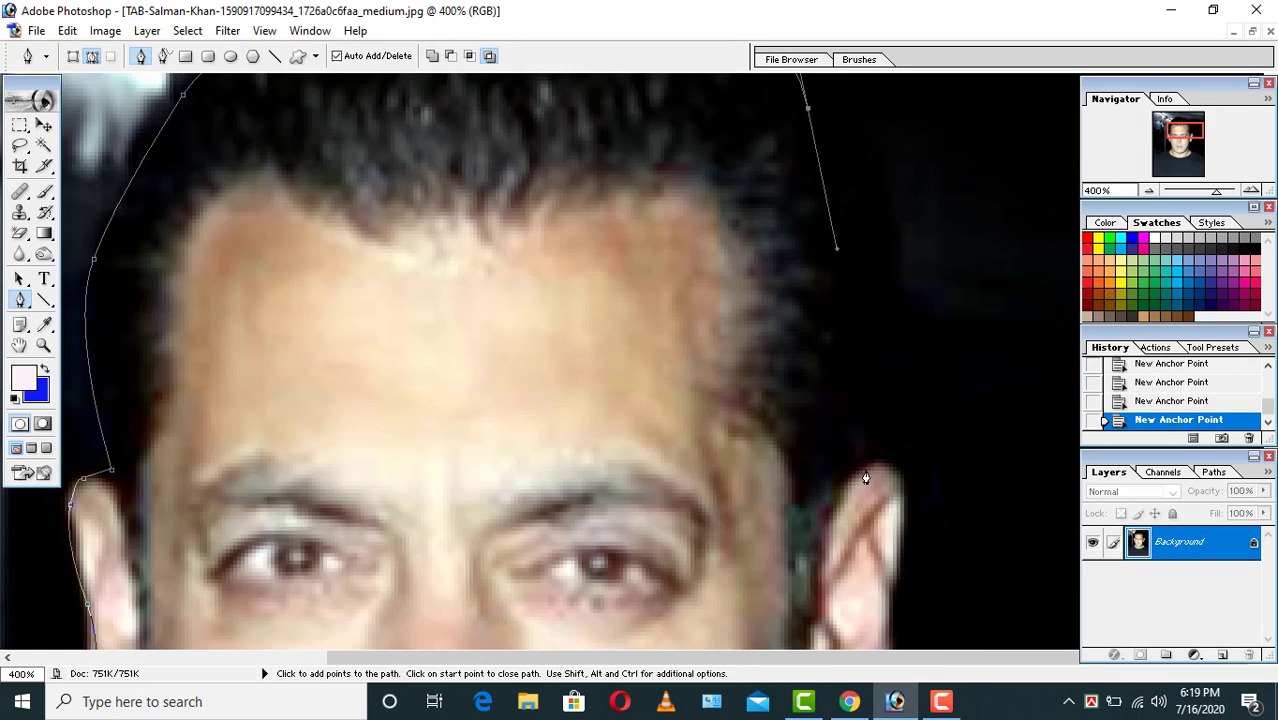
pyautogui.click(865, 478)
pyautogui.scroll(-4, 901, 277)
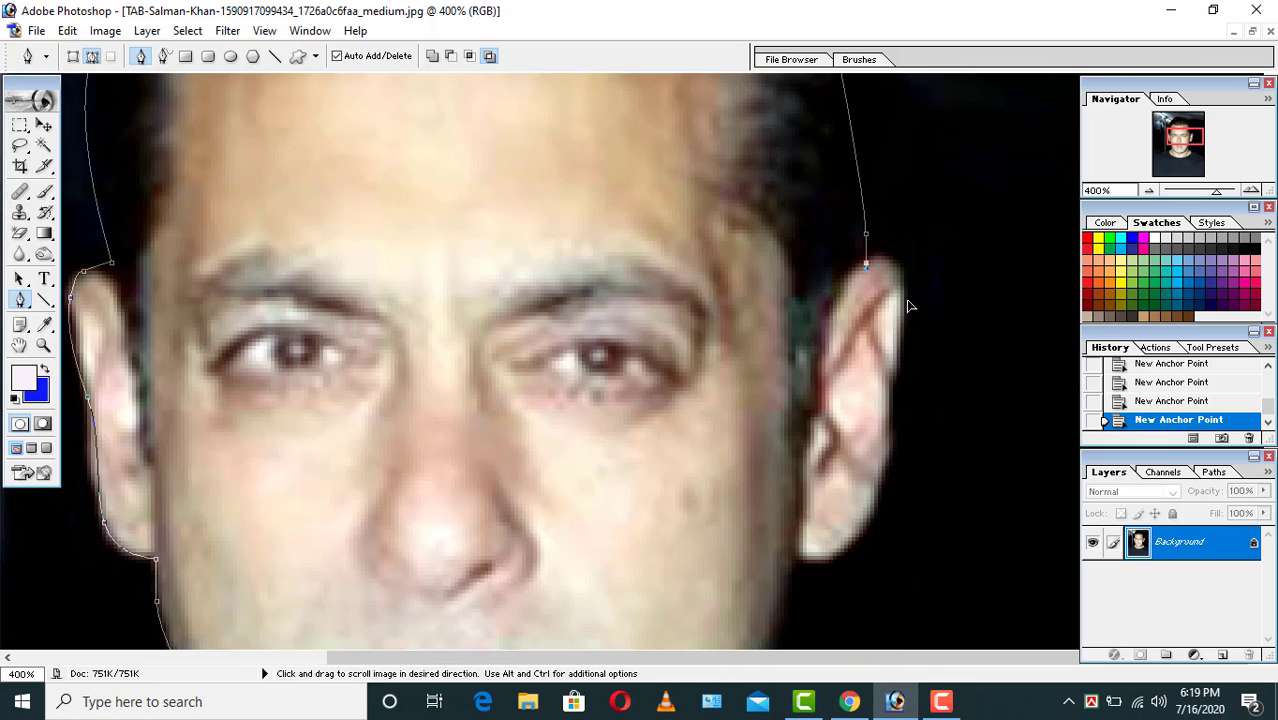
pyautogui.moveTo(901, 269); pyautogui.dragTo(908, 301)
pyautogui.moveTo(873, 385); pyautogui.dragTo(865, 255)
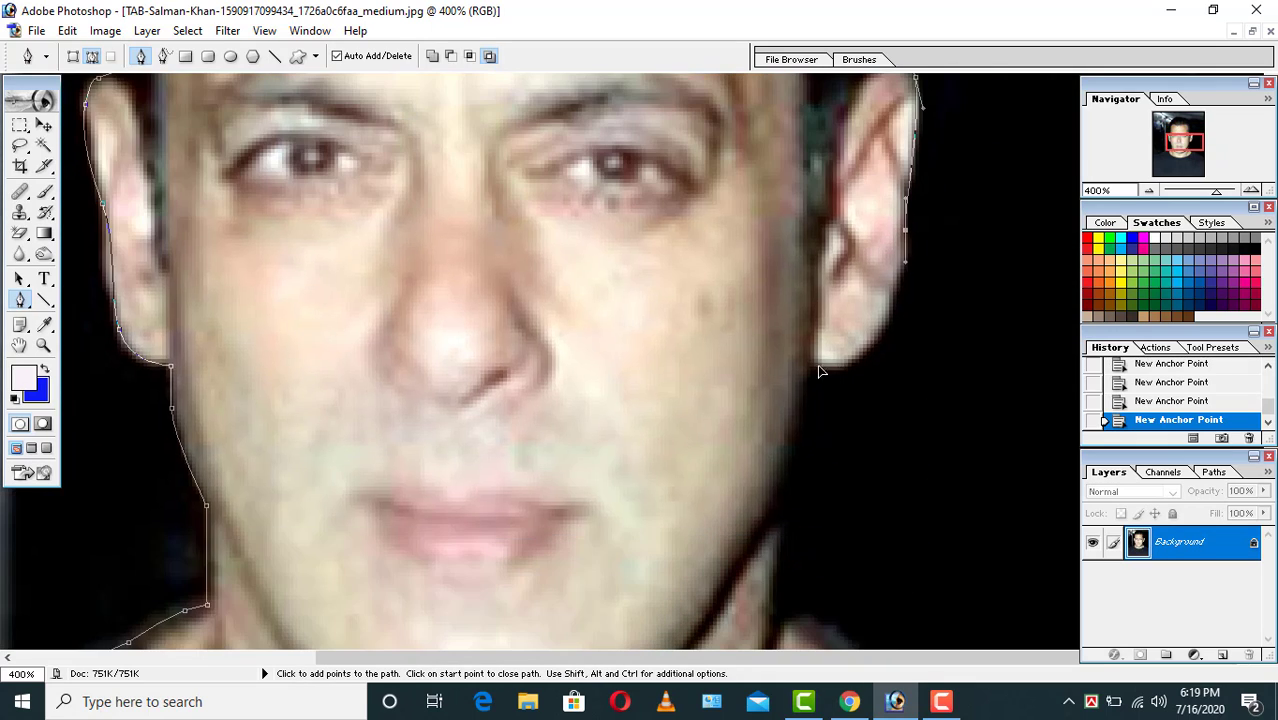
pyautogui.moveTo(877, 343); pyautogui.dragTo(867, 356)
# Trace the path down the jaw and neck on the photo's right side and onto the shirt collar
pyautogui.scroll(-3, 785, 370)
pyautogui.moveTo(797, 319); pyautogui.dragTo(795, 332)
pyautogui.moveTo(787, 358); pyautogui.dragTo(782, 386)
pyautogui.moveTo(784, 402); pyautogui.dragTo(786, 410)
pyautogui.click(854, 500)
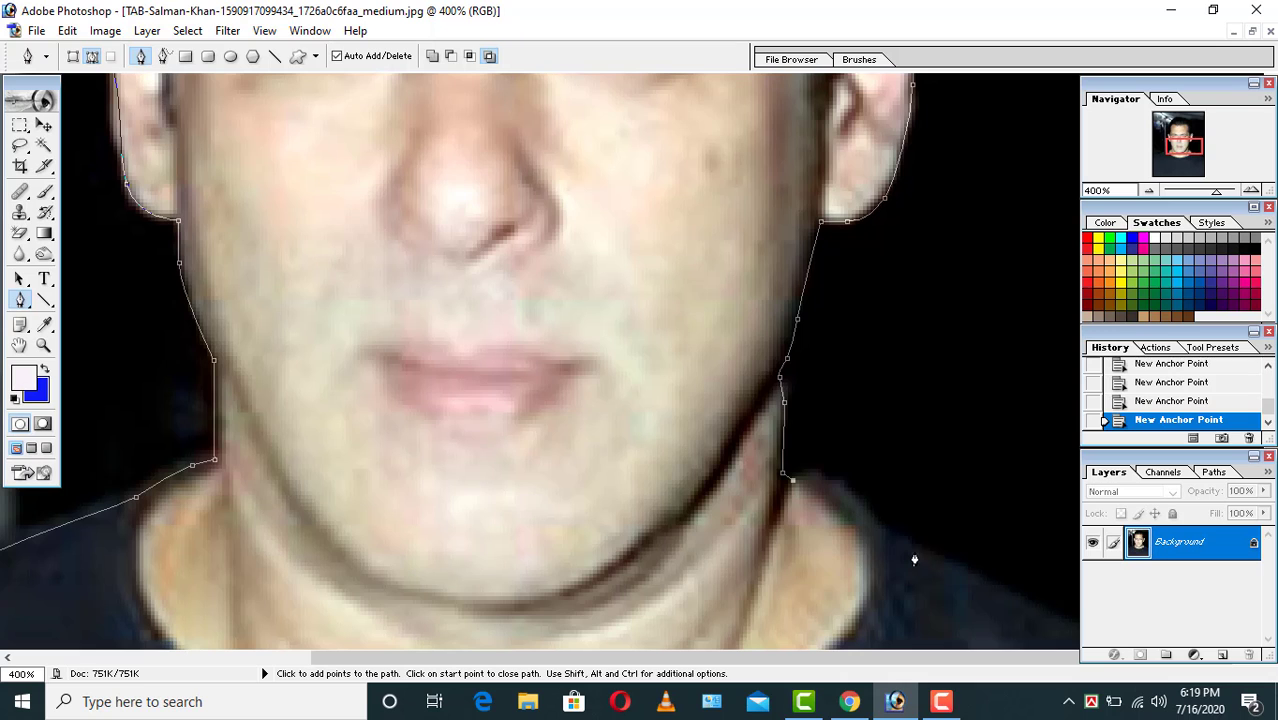
pyautogui.scroll(-5, 955, 422)
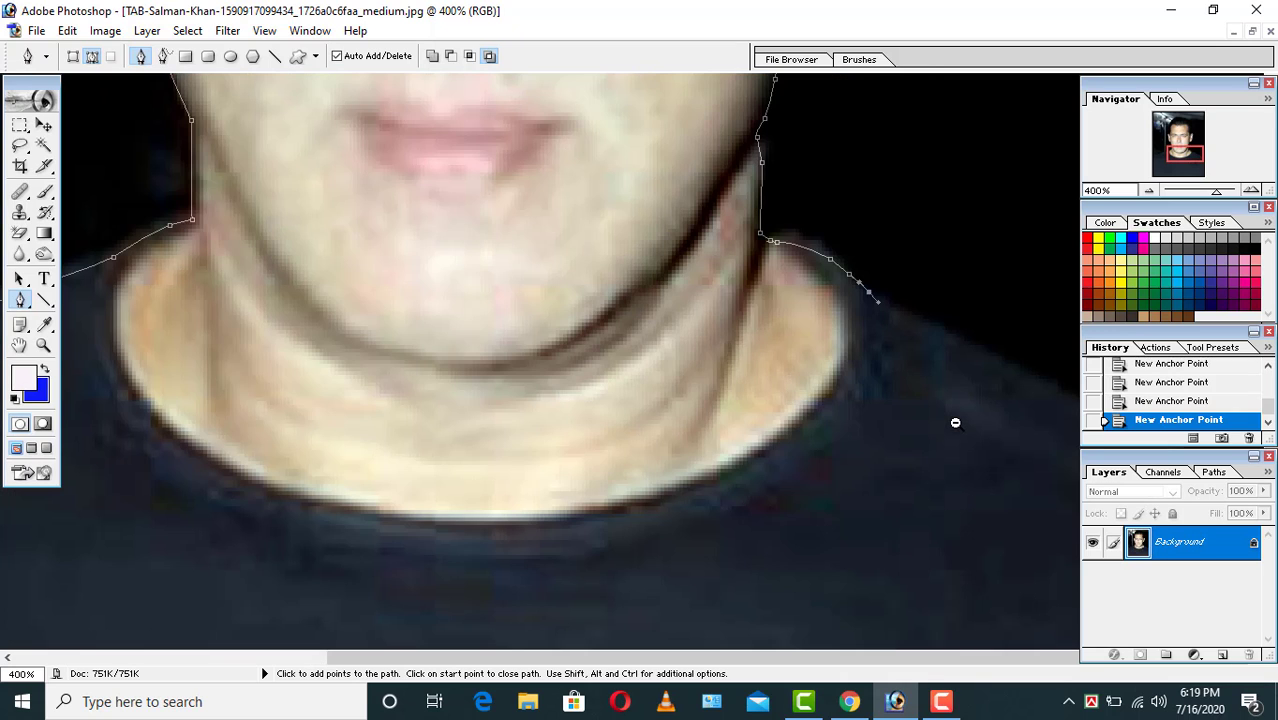
# Trace the remaining shoulder to the canvas edge and close the path around the outside of the canvas at its starting point
pyautogui.hotkey('ctrl', '-')
pyautogui.hotkey('ctrl', '-')
pyautogui.hotkey('ctrl', '-')
pyautogui.hotkey('ctrl', '-')
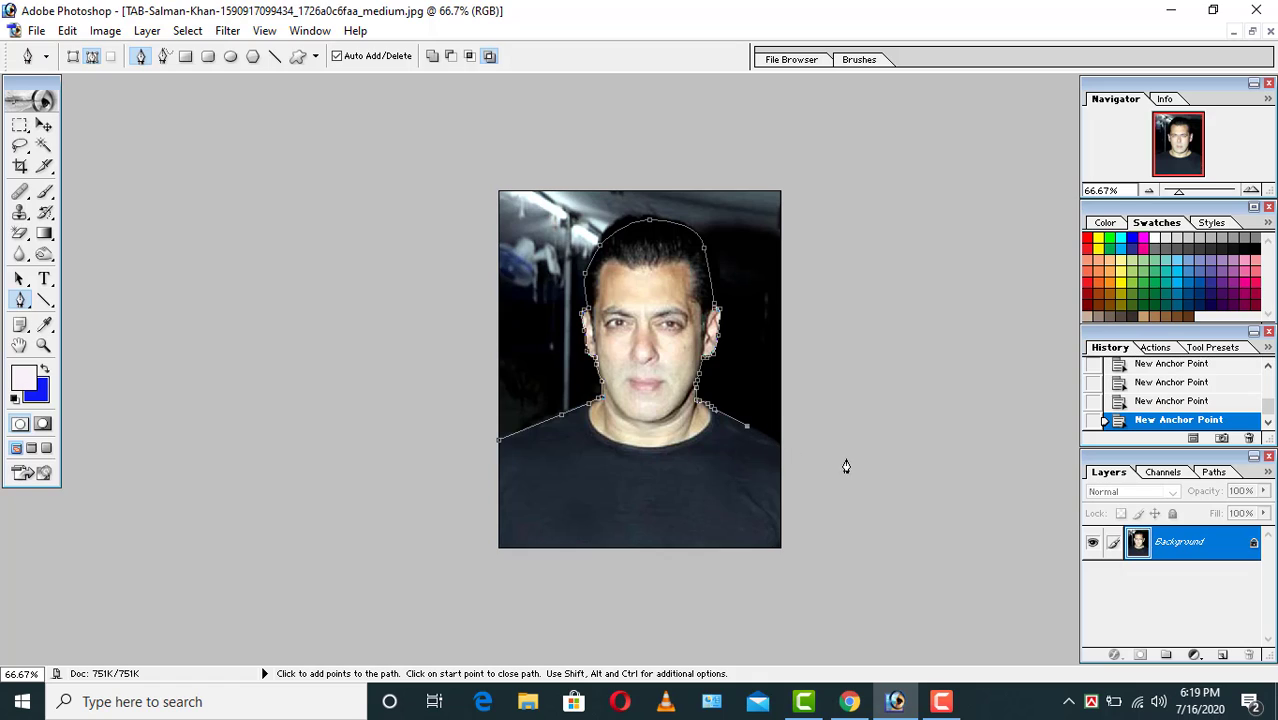
pyautogui.click(779, 444)
pyautogui.moveTo(891, 447); pyautogui.dragTo(913, 425)
pyautogui.moveTo(935, 239); pyautogui.dragTo(930, 232)
pyautogui.moveTo(902, 218); pyautogui.dragTo(734, 159)
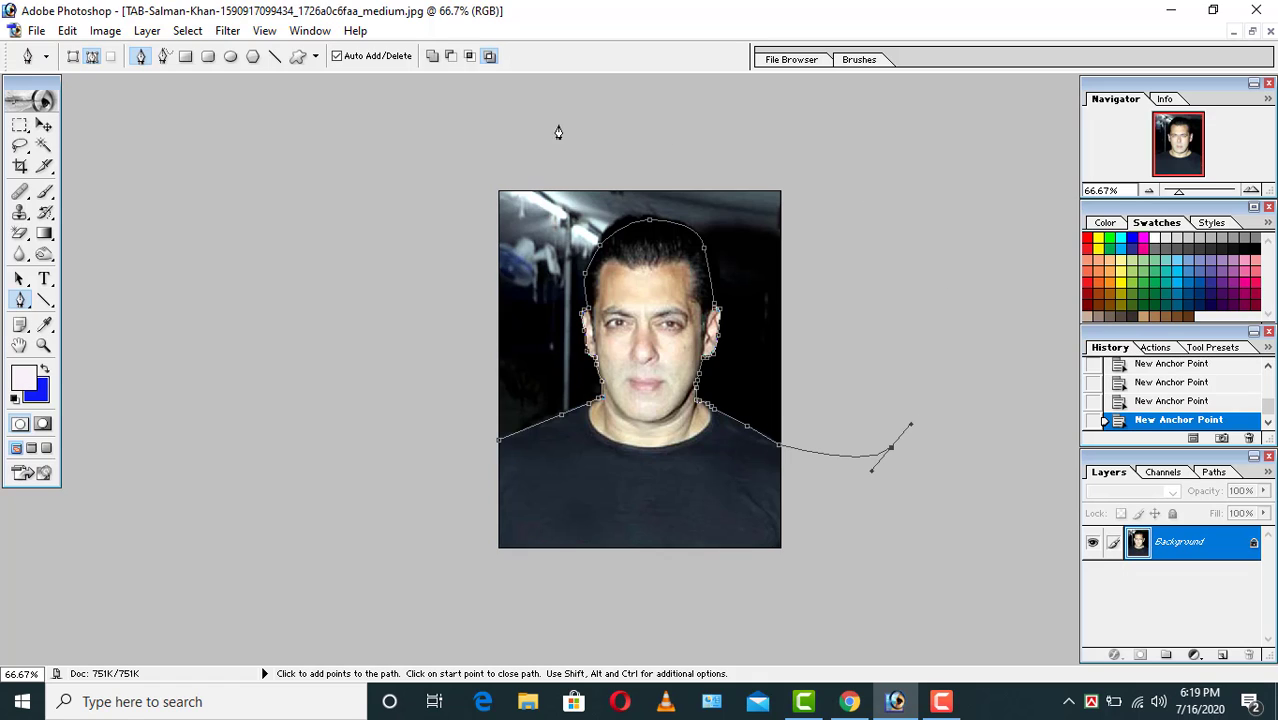
pyautogui.click(498, 443)
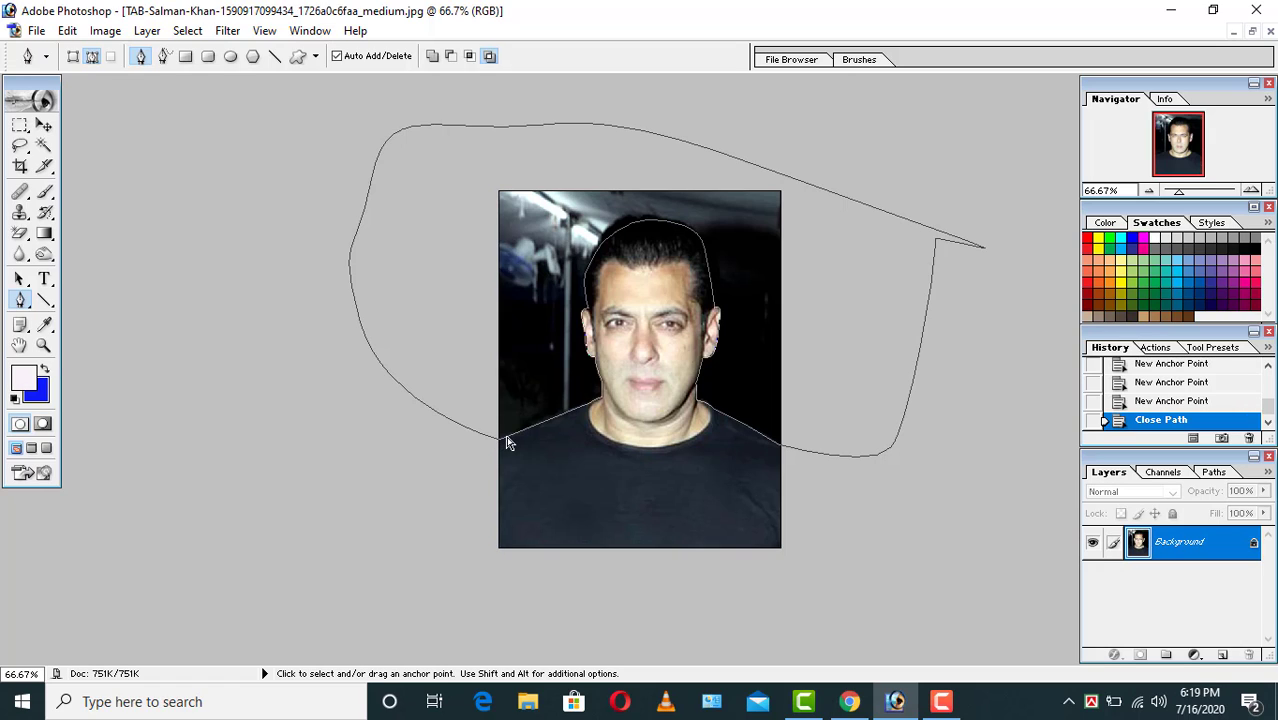
# Convert the closed path into a selection of the backdrop and feather it by 1 pixel
pyautogui.hotkey('ctrl', 'Return')
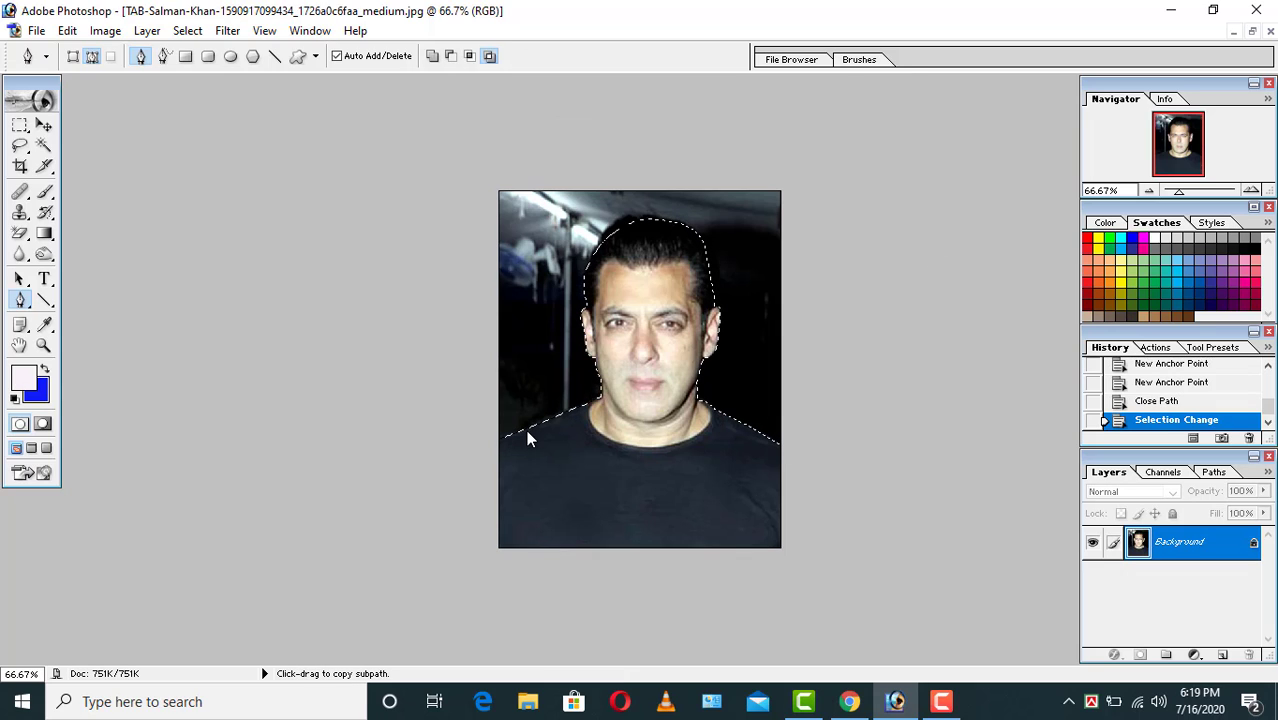
pyautogui.hotkey('ctrl', 'alt', 'd')
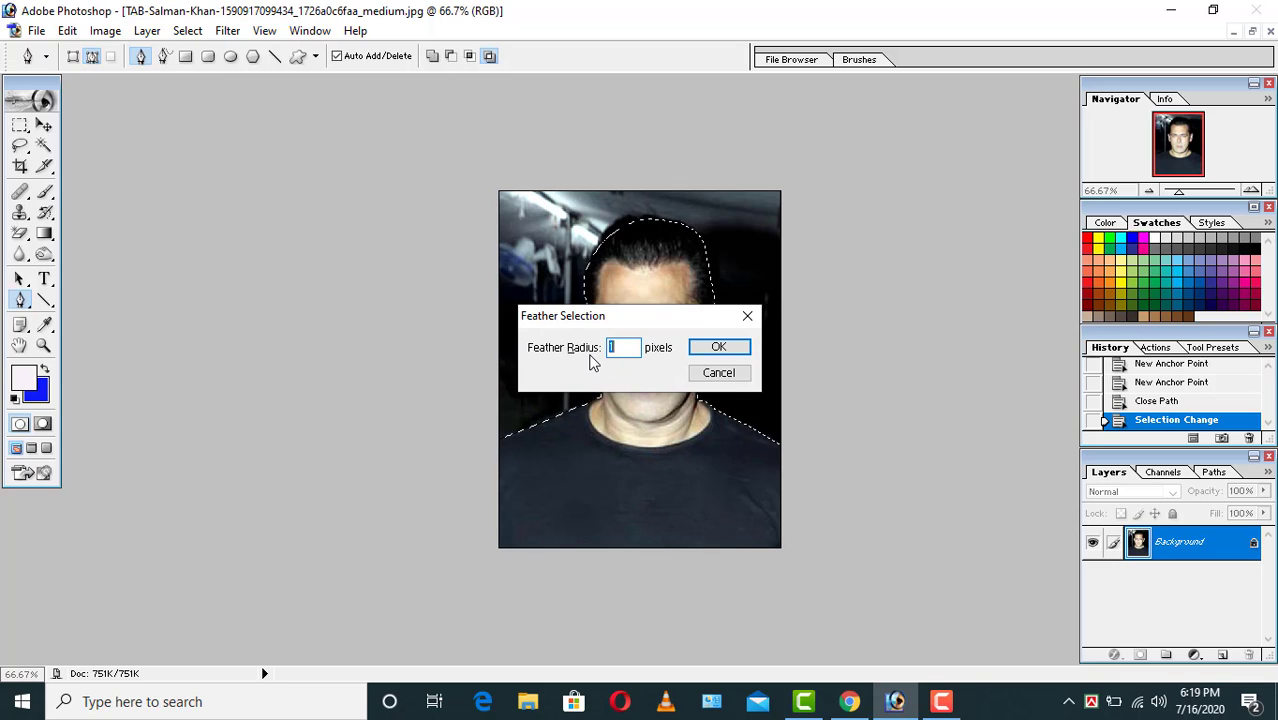
pyautogui.click(712, 358)
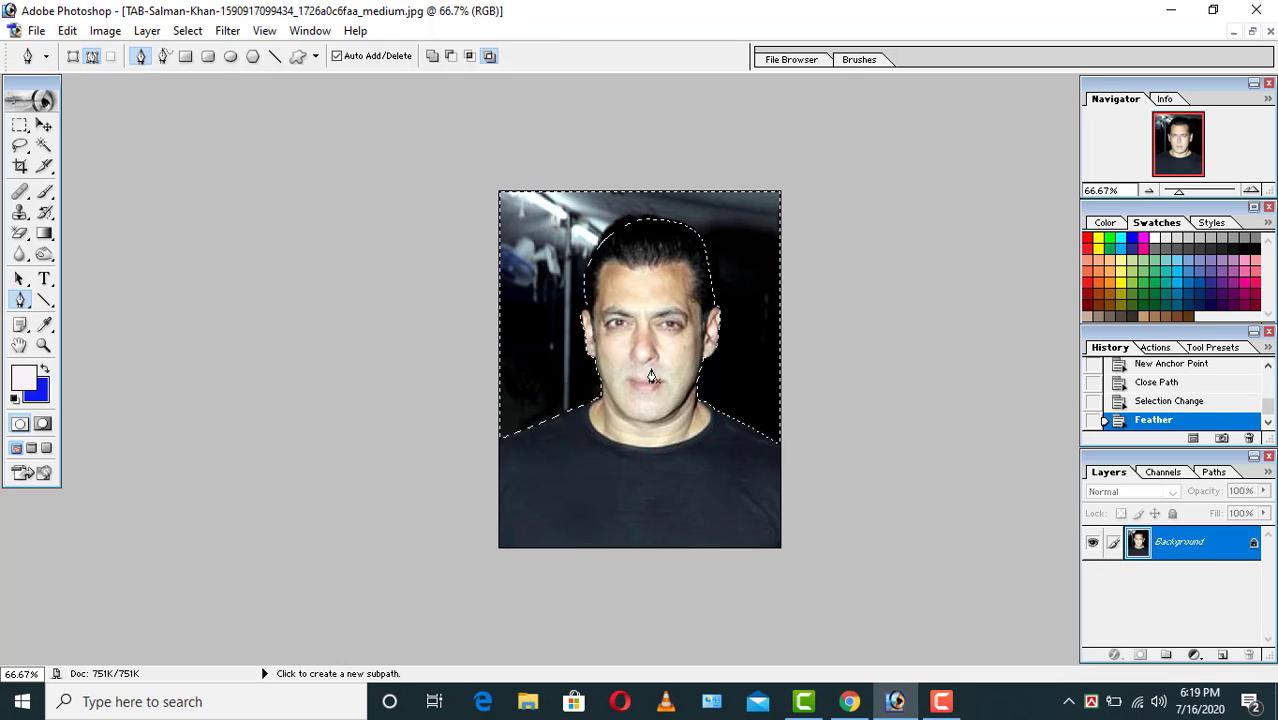
# Clear the selected backdrop to the blue background color and deselect
pyautogui.press('Delete')
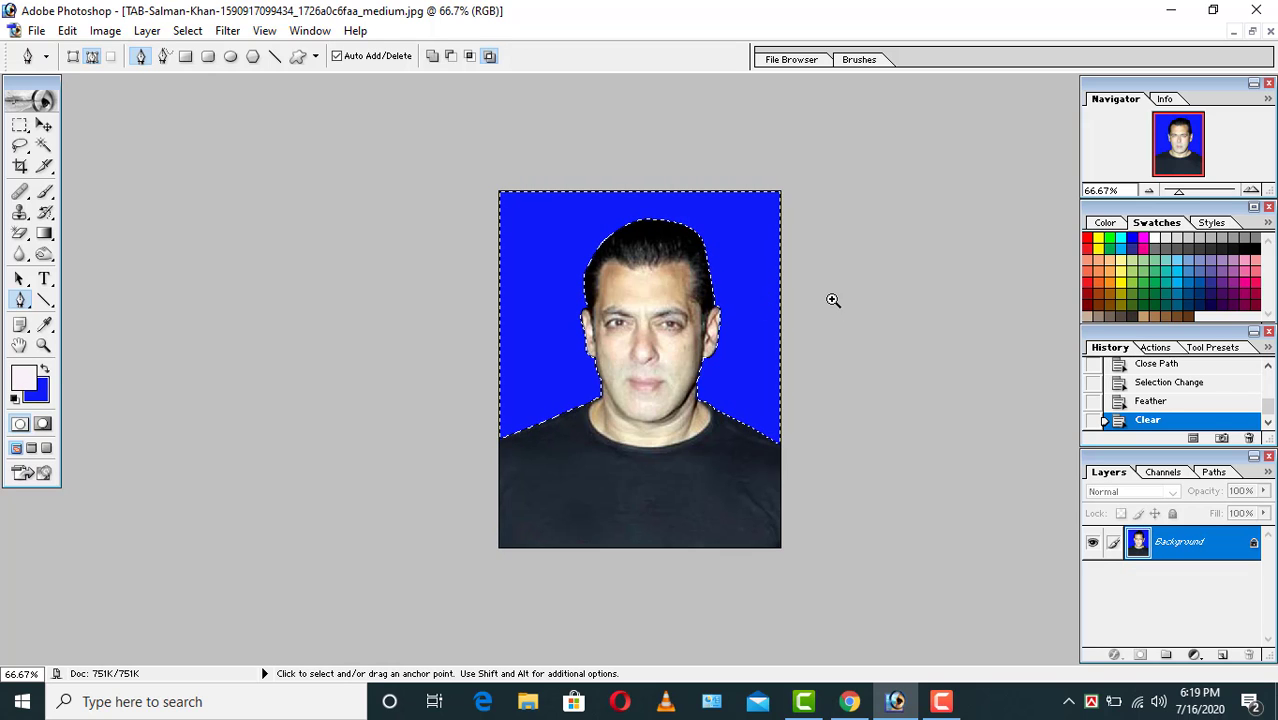
pyautogui.hotkey('ctrl', 'd')
pyautogui.keyDown('ctrl'); pyautogui.click(803, 371); pyautogui.keyUp('ctrl')
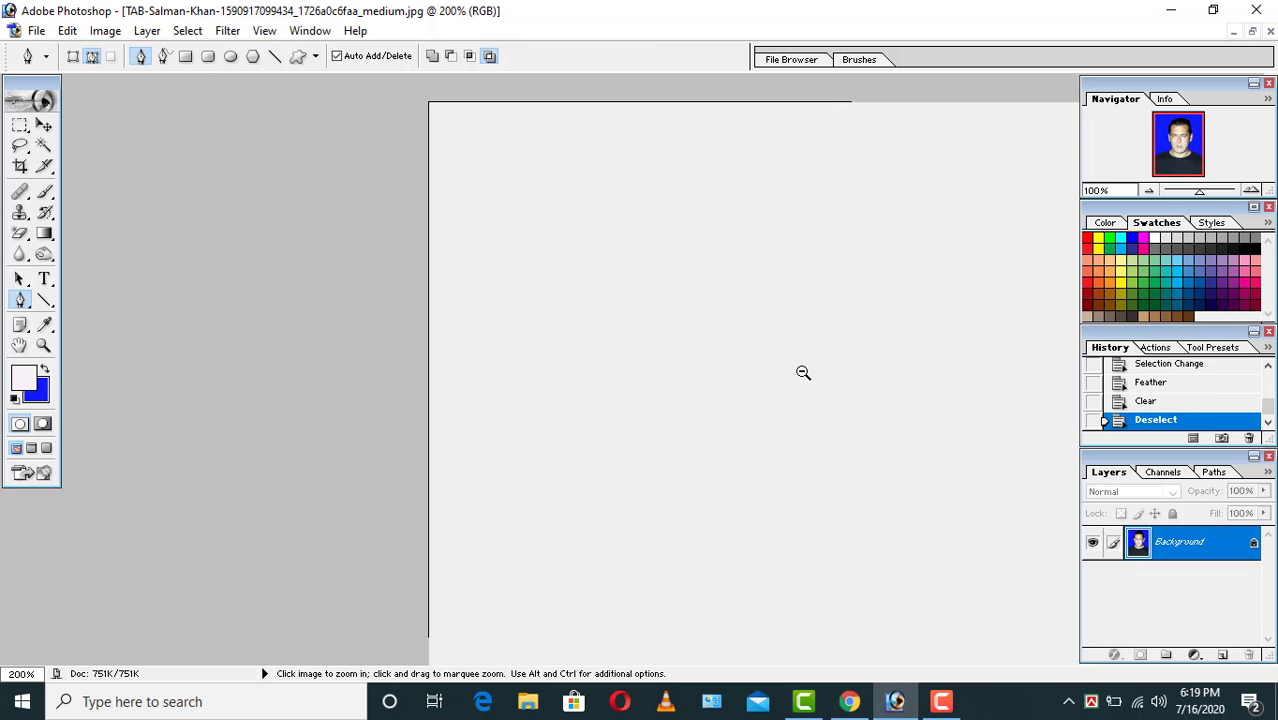
pyautogui.keyDown('alt'); pyautogui.click(800, 372); pyautogui.keyUp('alt')
pyautogui.keyDown('alt'); pyautogui.click(800, 392); pyautogui.keyUp('alt')
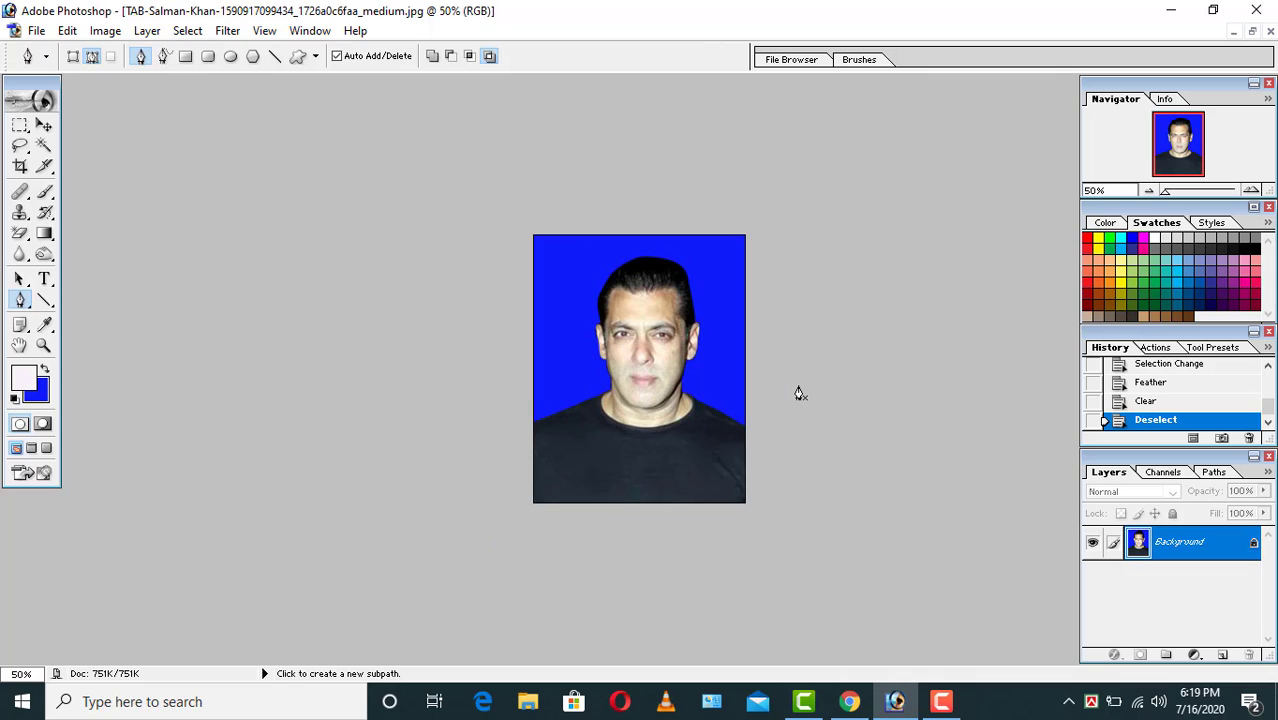
pyautogui.click(798, 388)
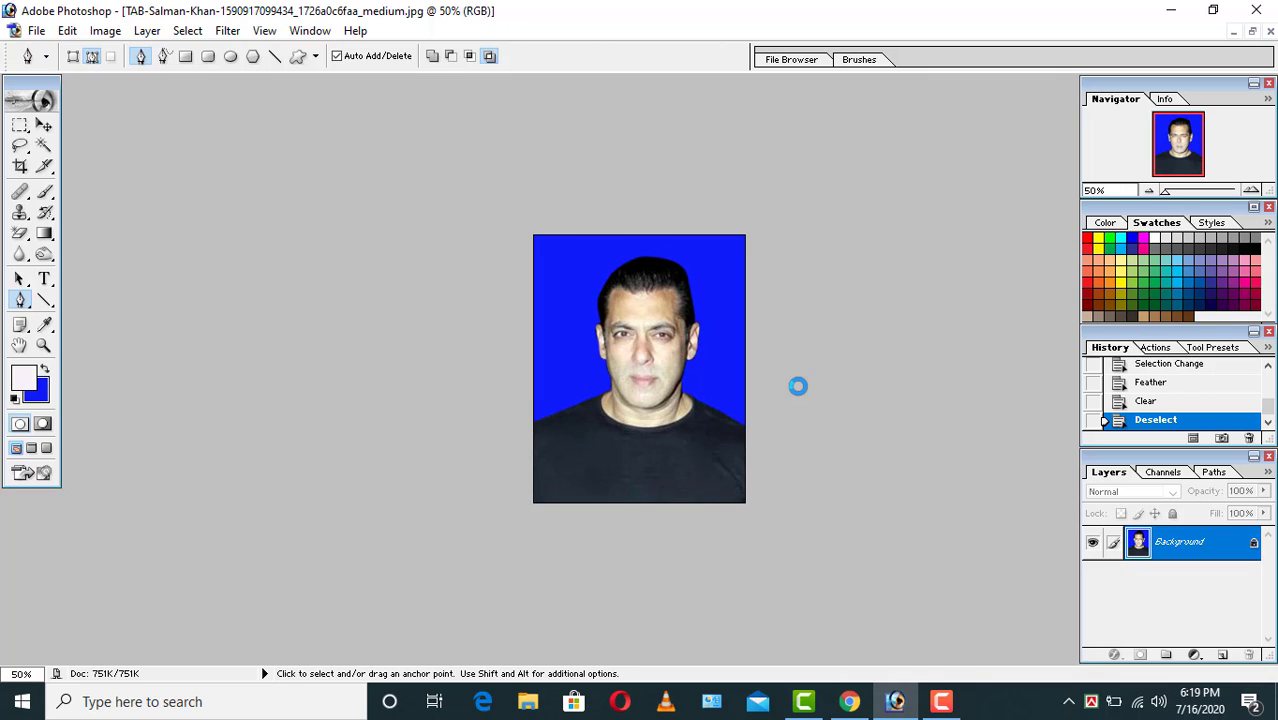
# Save the portrait as a progressive JPEG with quality 12 (Maximum)
pyautogui.hotkey('ctrl', 's')
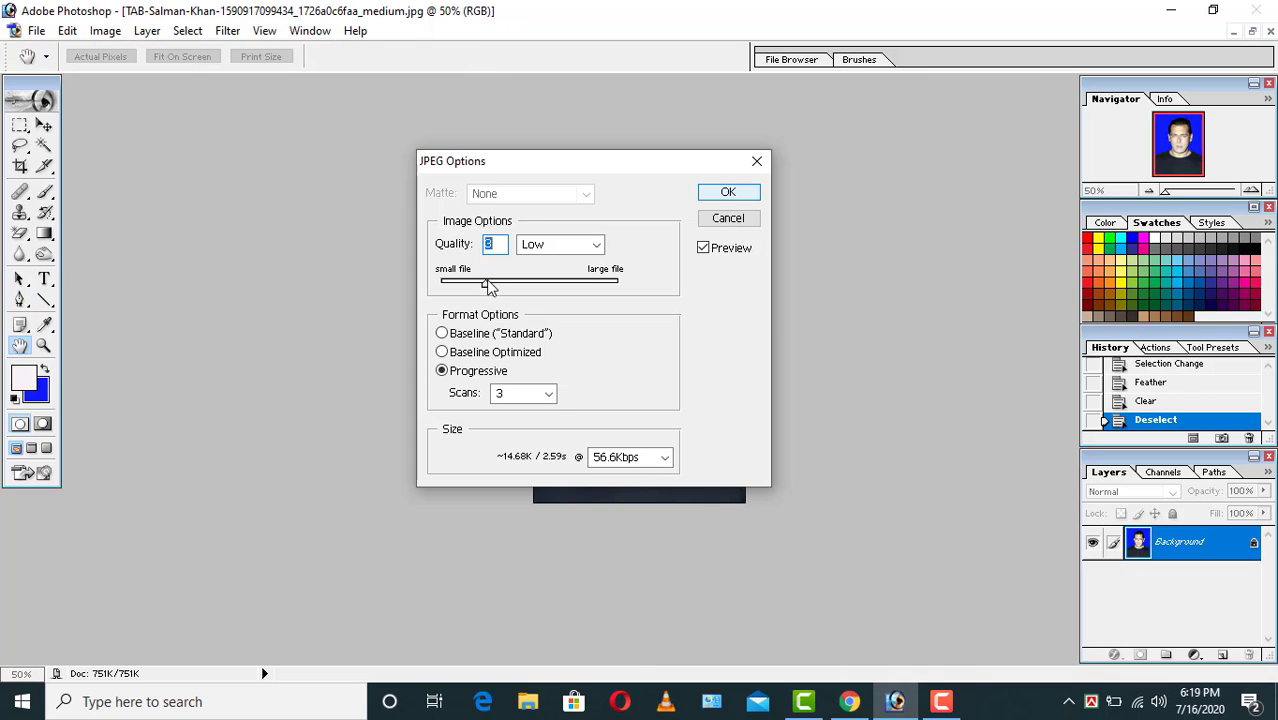
pyautogui.press('Up')
pyautogui.press('Up')
pyautogui.press('Up')
pyautogui.press('Up')
pyautogui.press('Up')
pyautogui.press('Up')
pyautogui.press('Up')
pyautogui.press('Up')
pyautogui.press('Up')
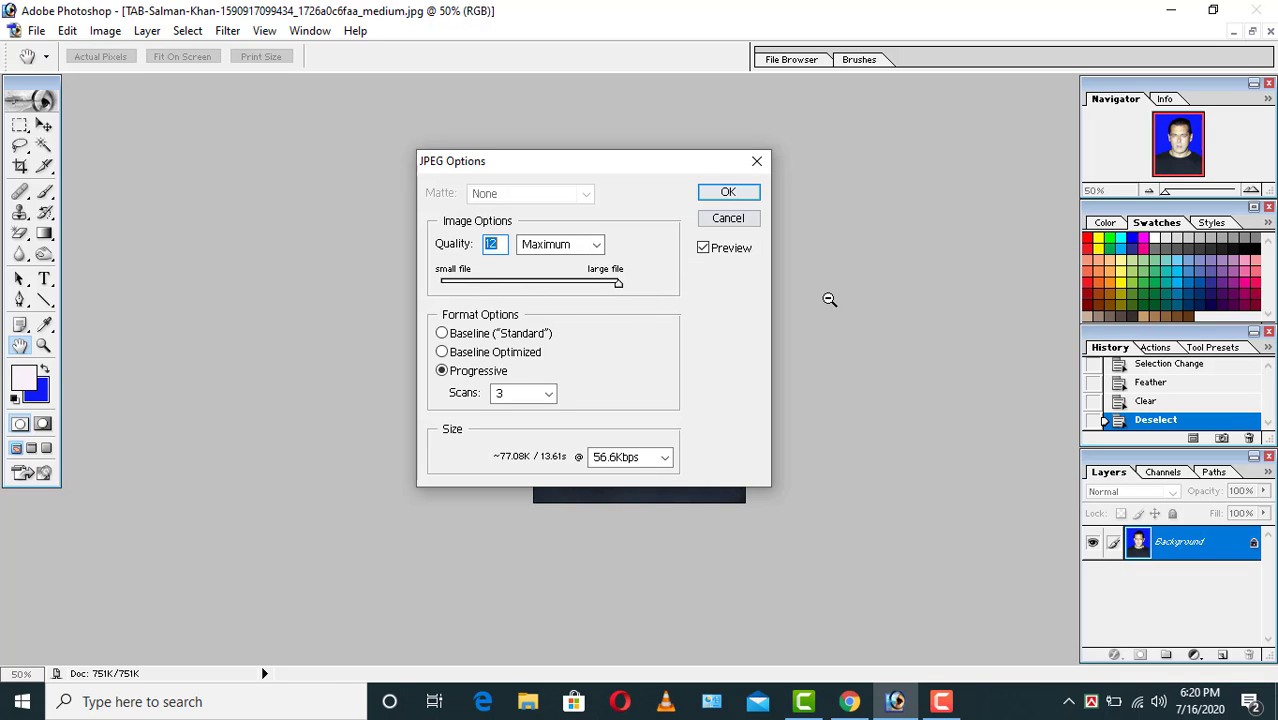
pyautogui.press('Return')
pyautogui.press('p')
pyautogui.hotkey('ctrl', '-')
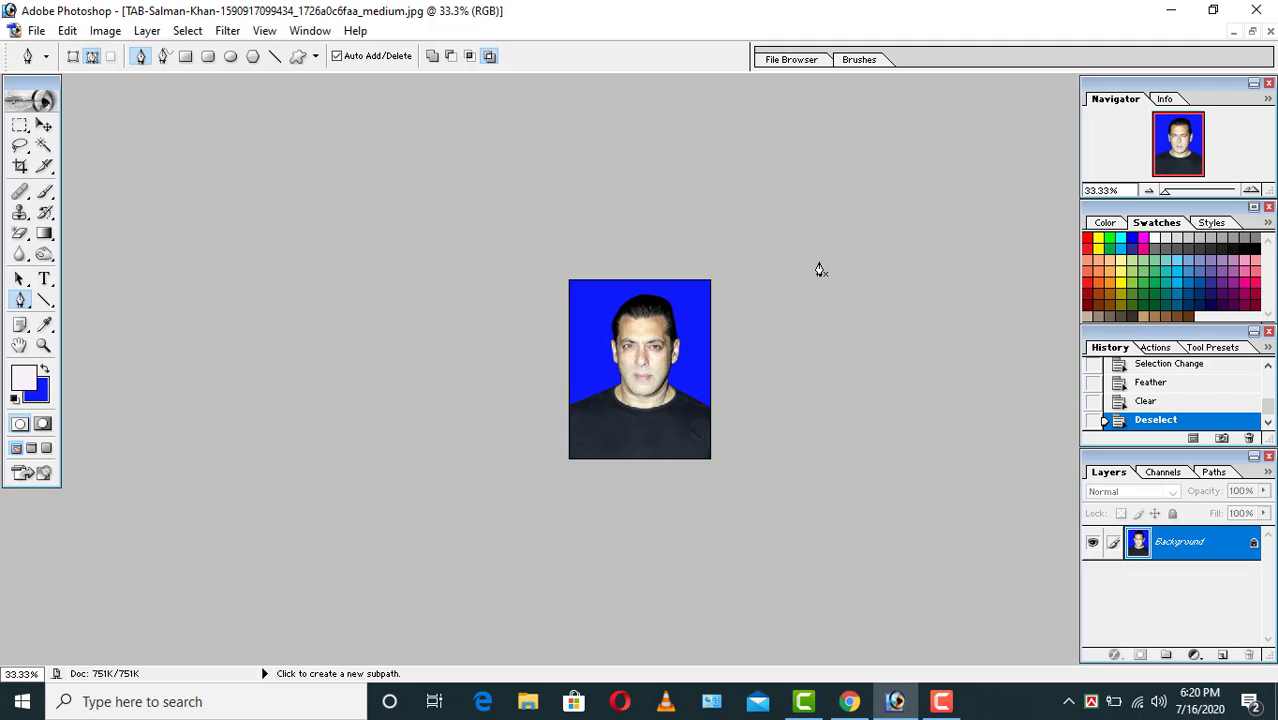
pyautogui.hotkey('ctrl', '-')
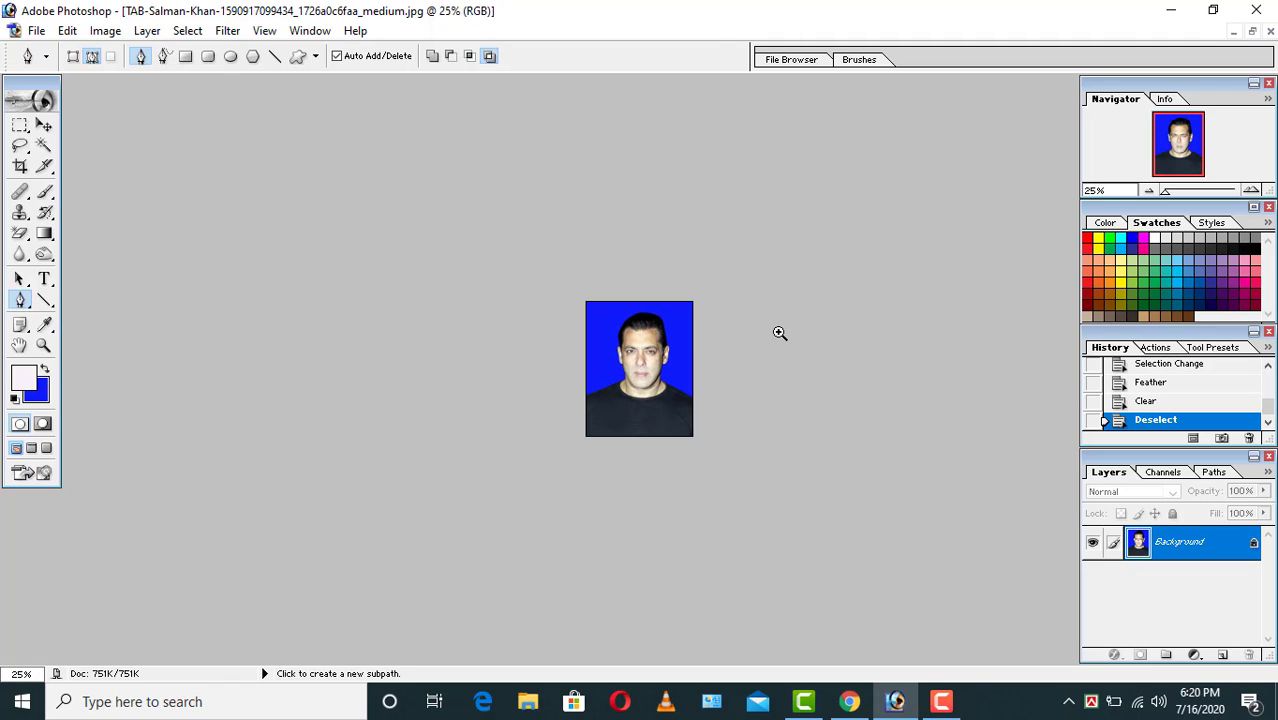
pyautogui.click(800, 325)
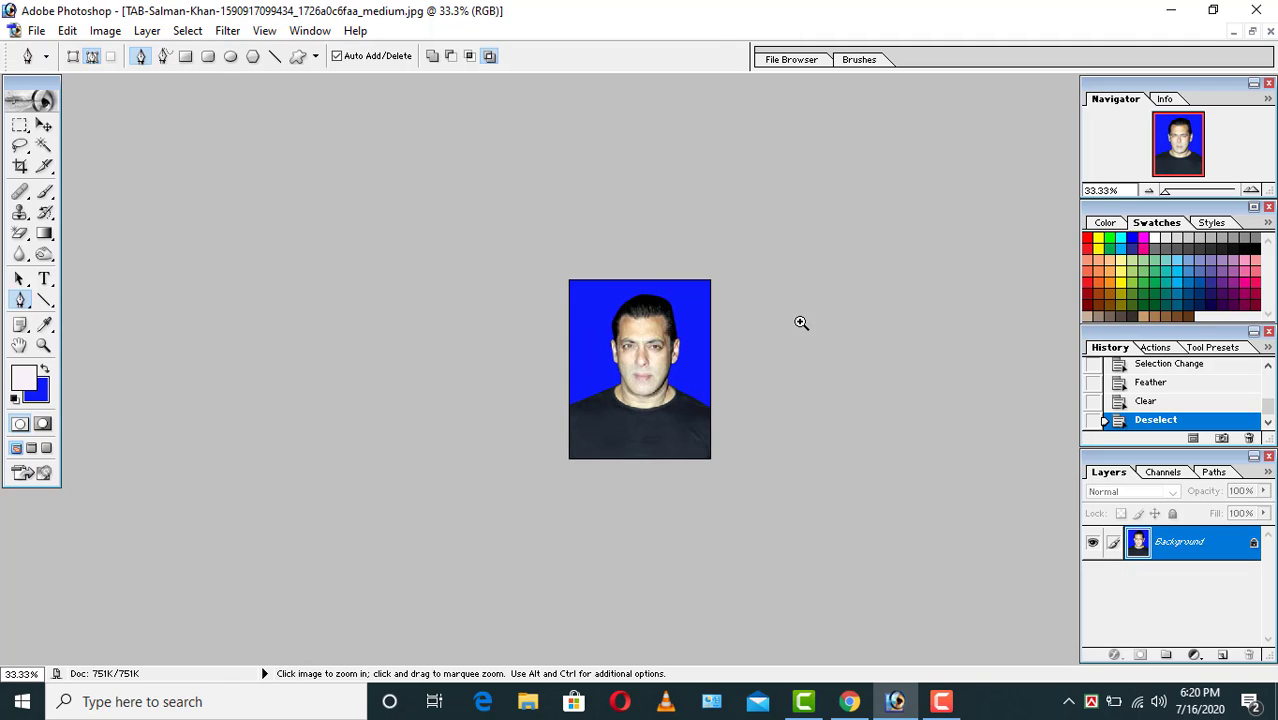
pyautogui.click(810, 330)
pyautogui.click(932, 290)
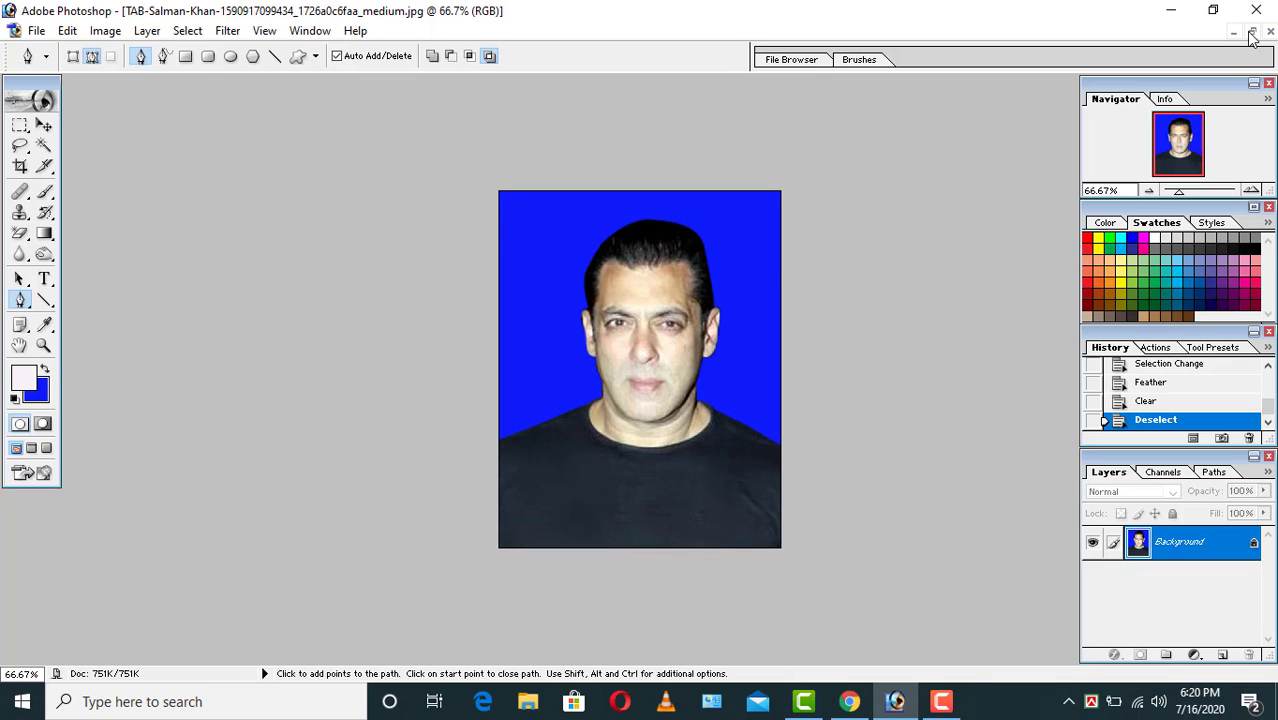